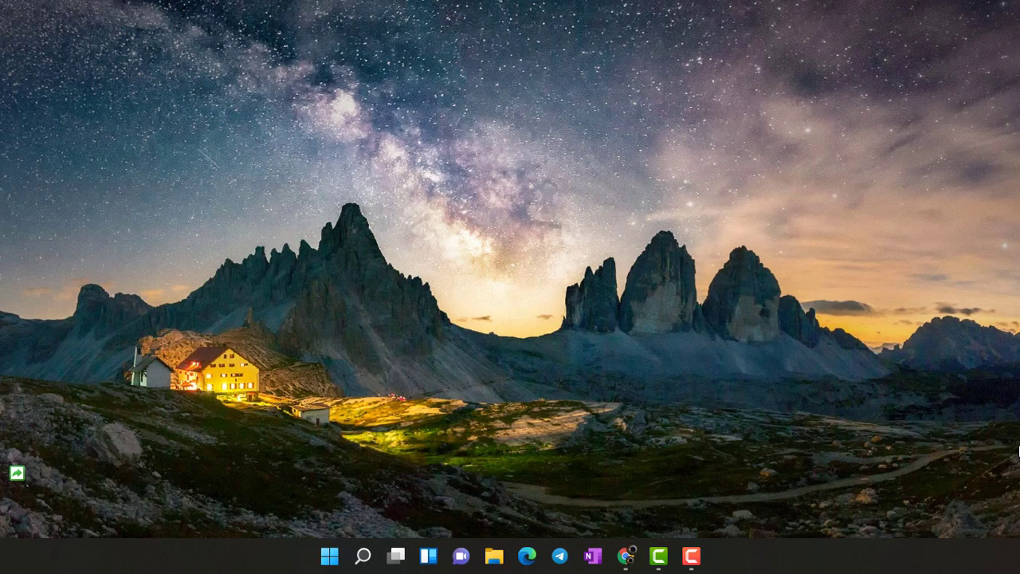
- Launch GNS3 from its pinned tile in the Windows Start menu
left_click(329, 556)
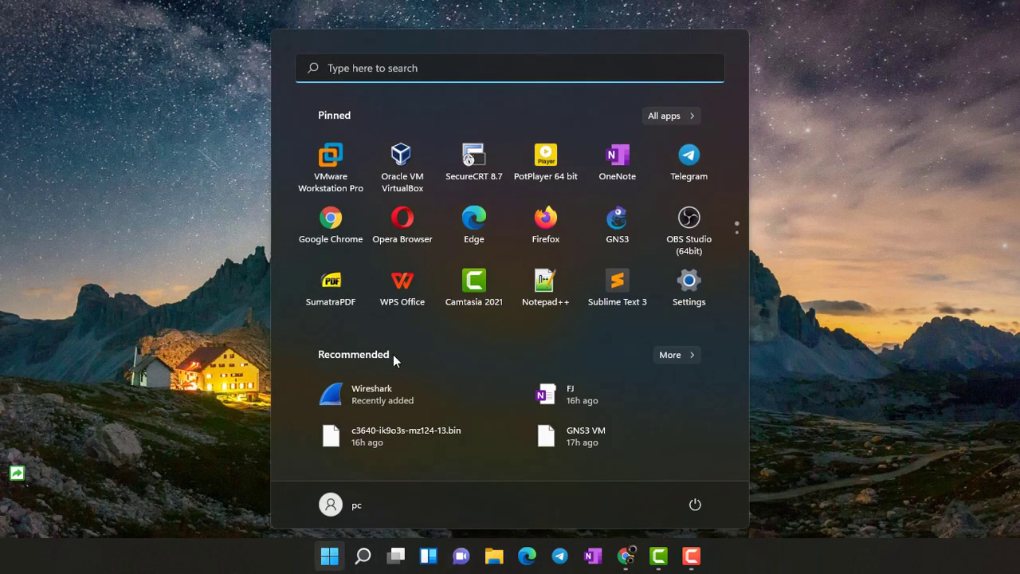
left_click(627, 221)
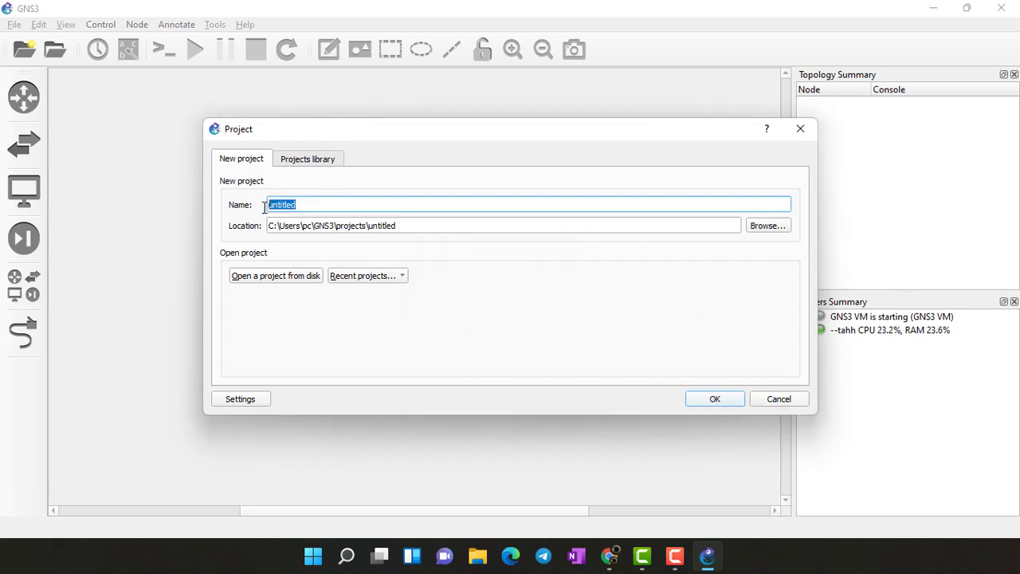
- Cancel the new-project dialog, leaving the workspace empty
left_click(775, 400)
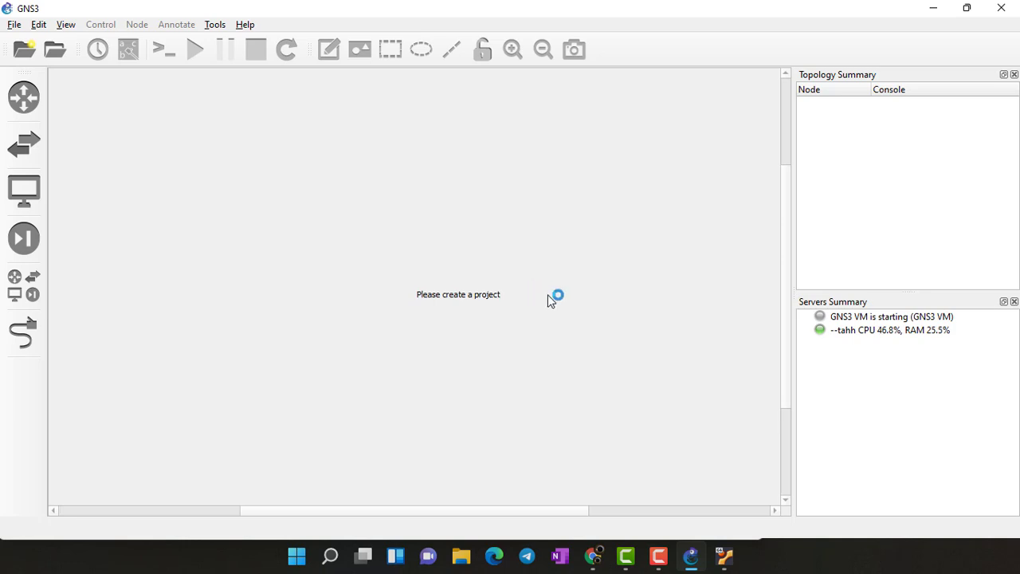
- Glance at the GNS3 VM console, then check the local and GNS3 VM server status entries
left_click(725, 558)
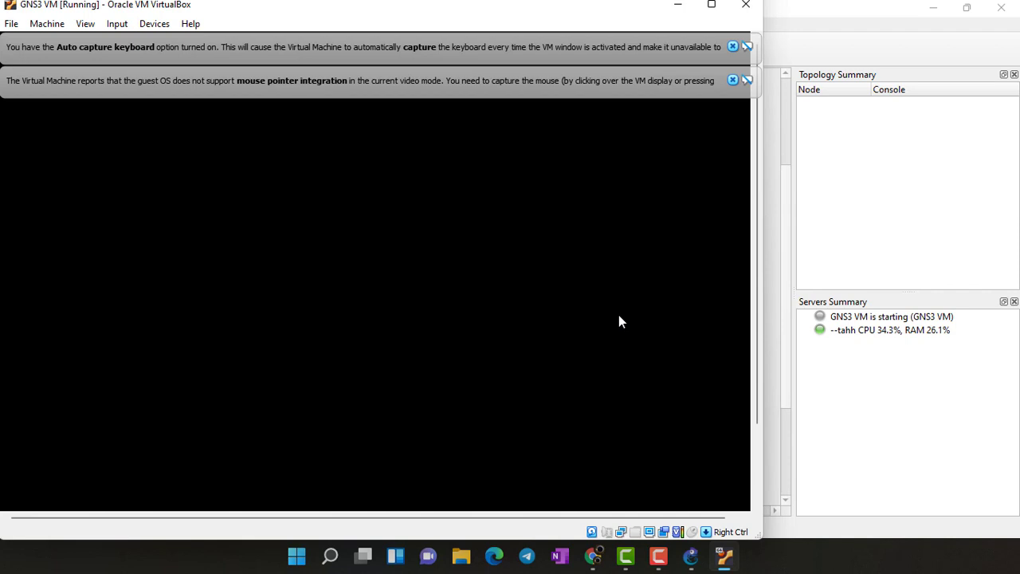
left_click(680, 8)
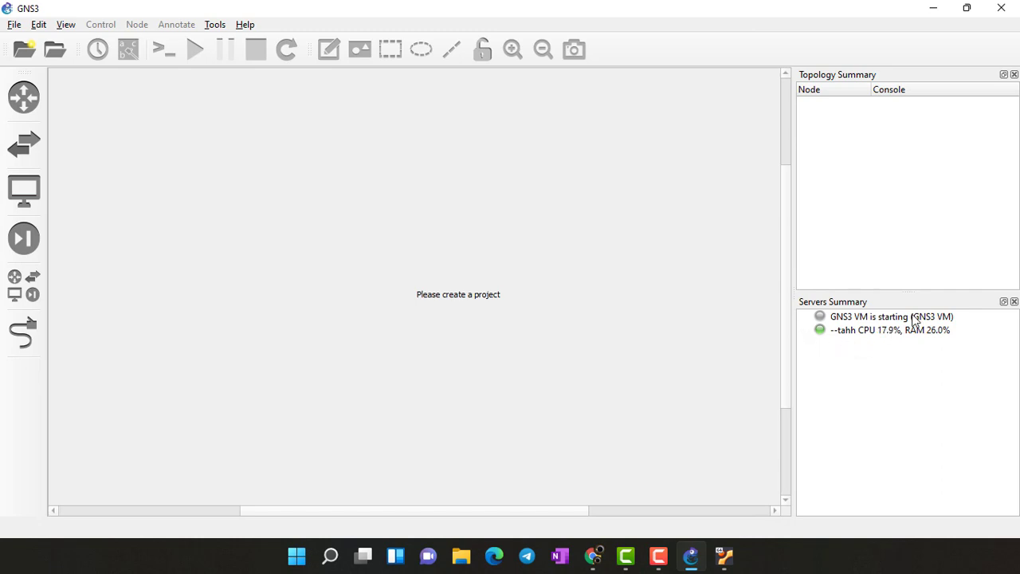
mouse_move(821, 318)
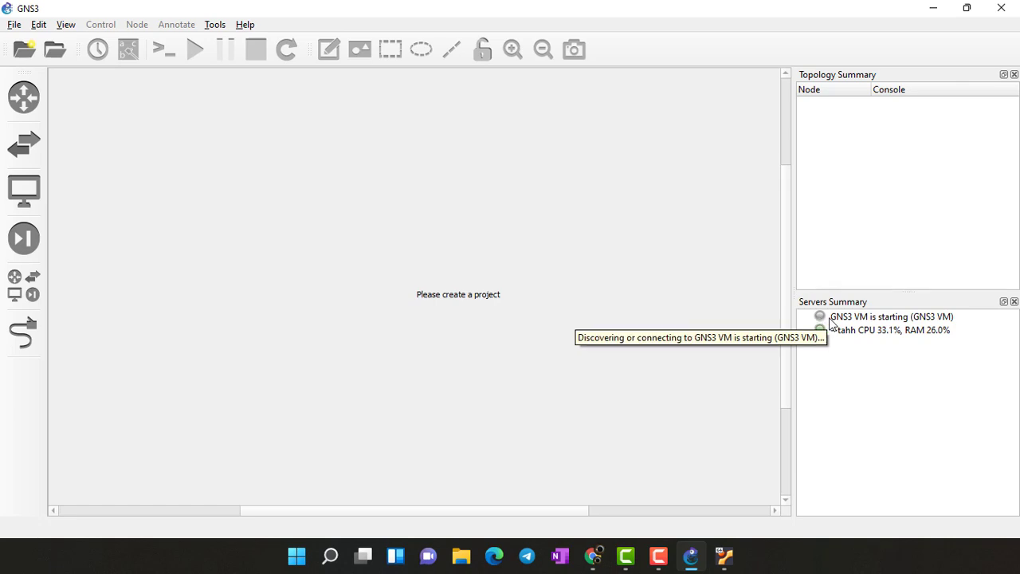
left_click(855, 334)
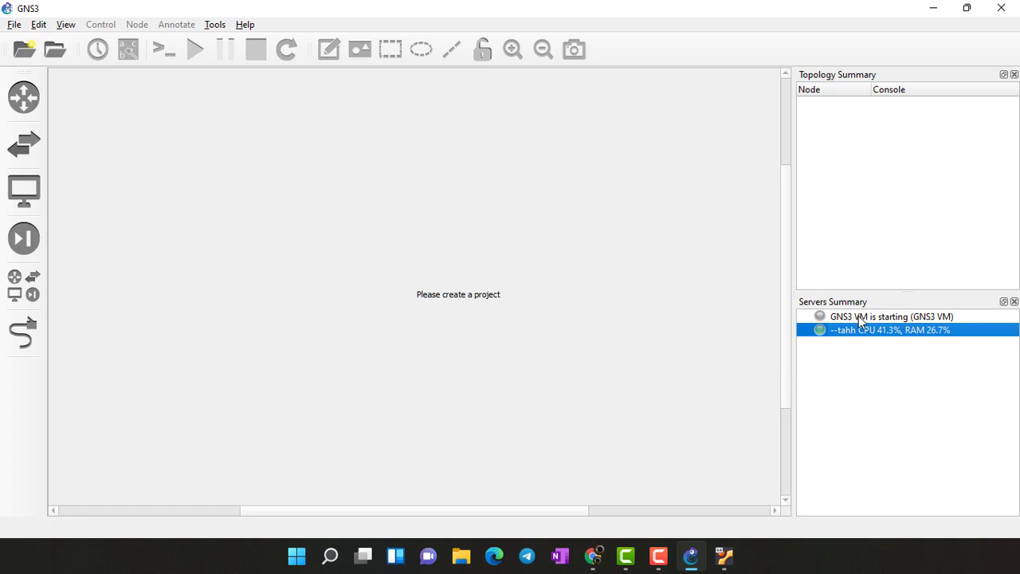
left_click(859, 319)
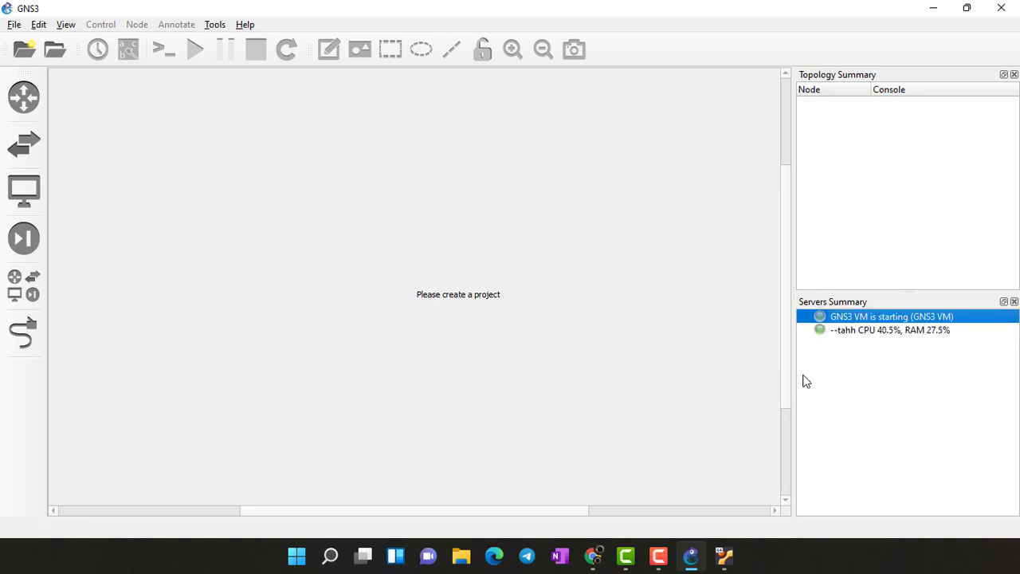
- Dismiss the VirtualBox notification bars and minimize the booted GNS3 VM window
left_click(726, 565)
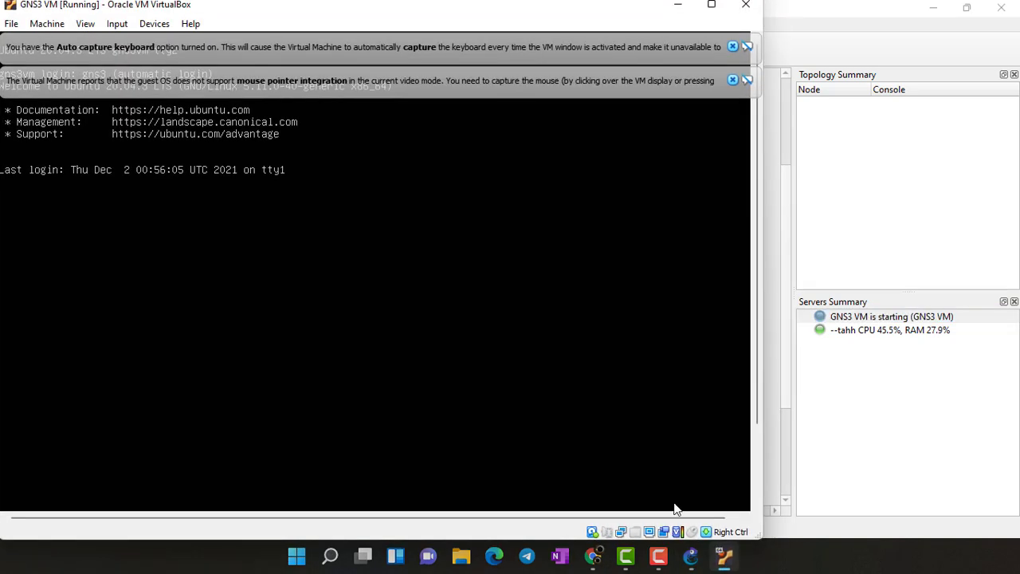
left_click(733, 80)
left_click(733, 46)
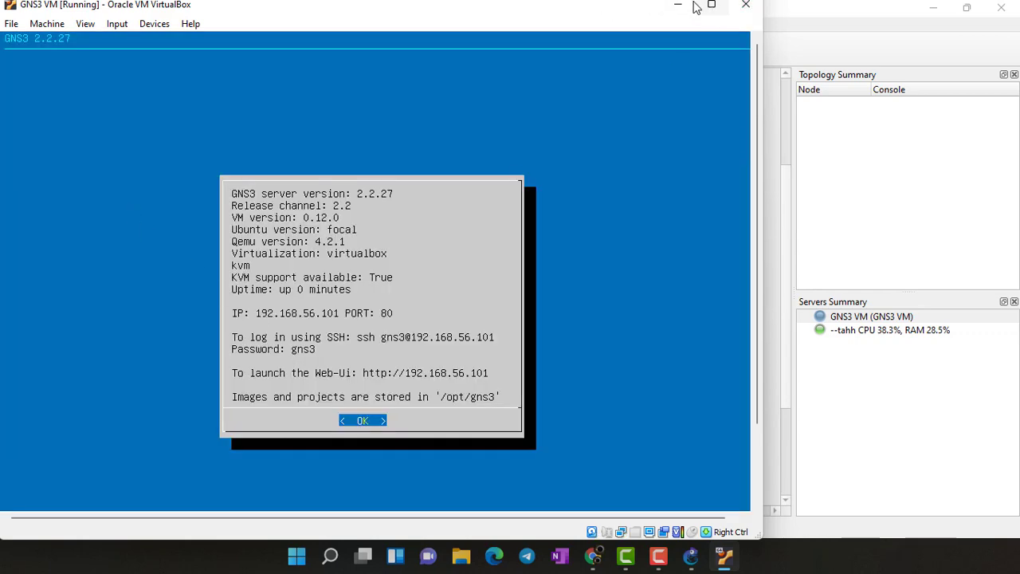
left_click(677, 5)
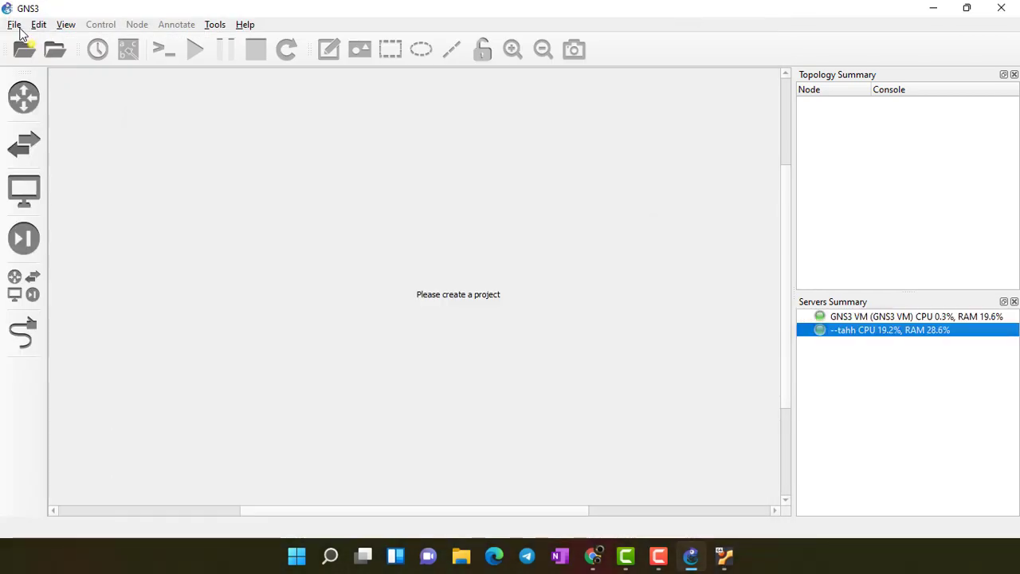
- Show the Dynamips > IOS routers preferences page, which lists the existing c3600 template
left_click(20, 28)
mouse_move(37, 27)
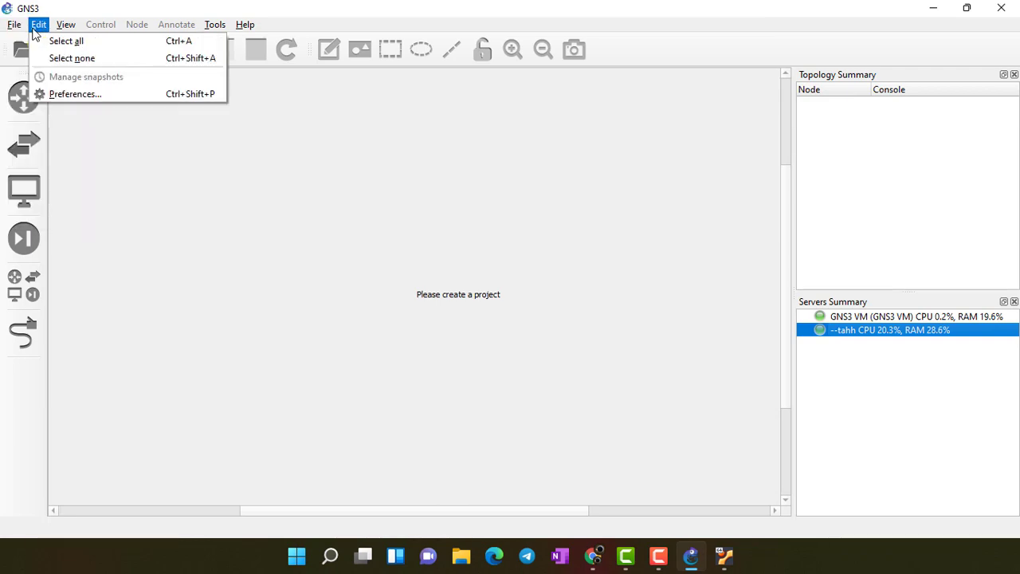
left_click(56, 90)
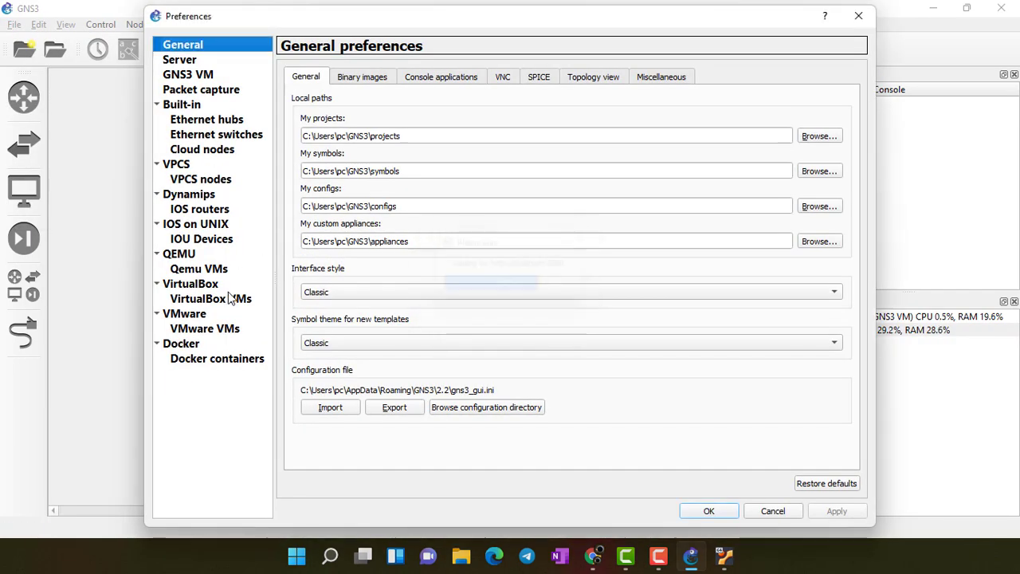
left_click(194, 199)
left_click(198, 212)
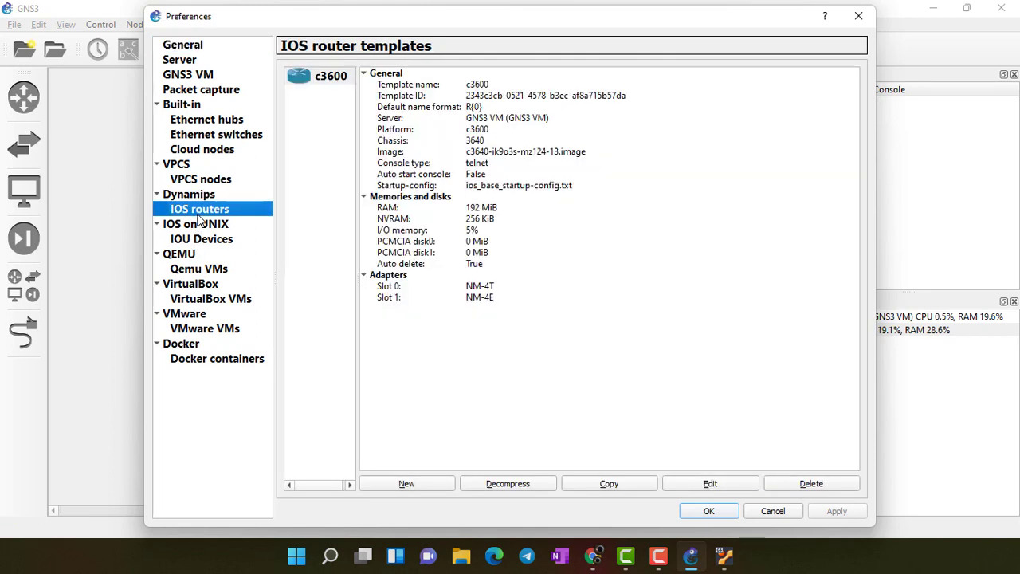
- Start a new IOS router template that runs on the GNS3 VM and uses a new image
left_click(406, 484)
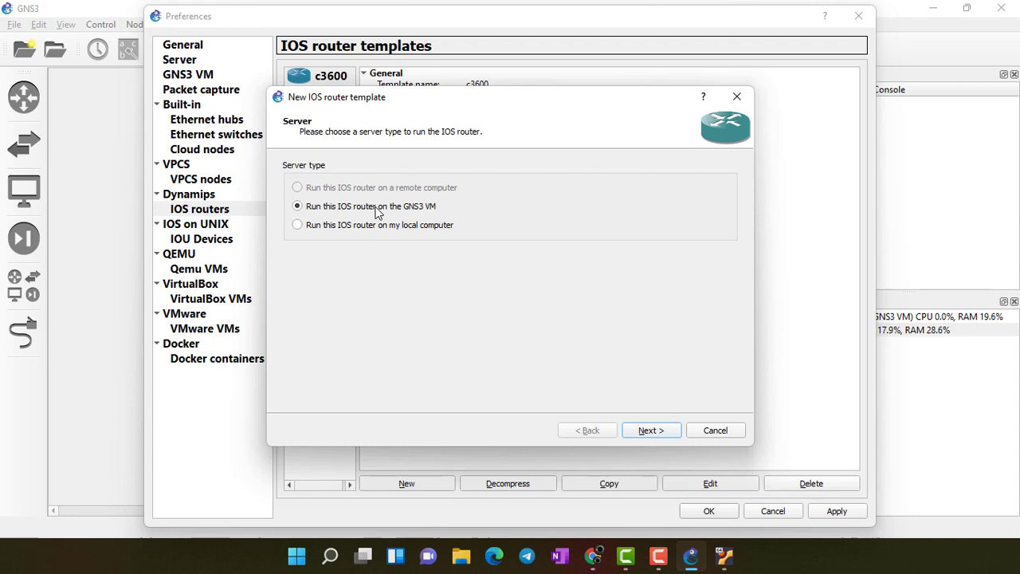
left_click(661, 433)
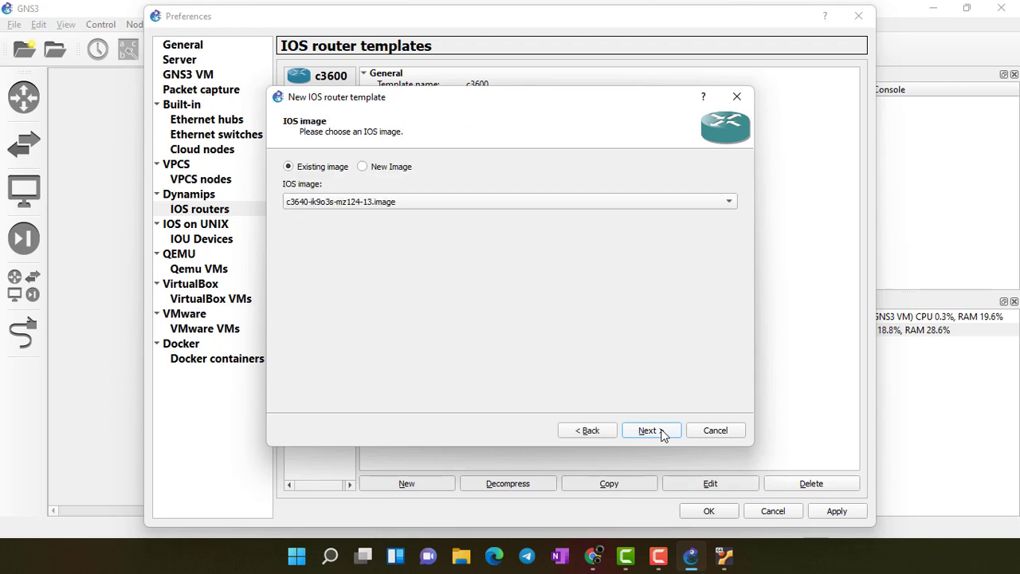
left_click(364, 168)
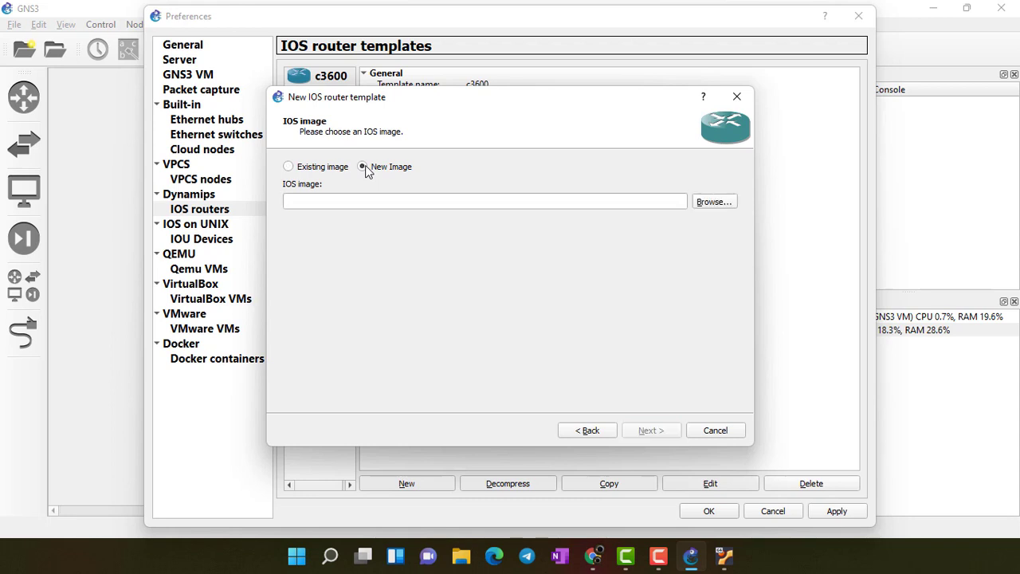
- Pick c3725-adventerprisek9-mz124-15.bin from Downloads > Archive-b177 > GNS3 IOS as the image
left_click(714, 203)
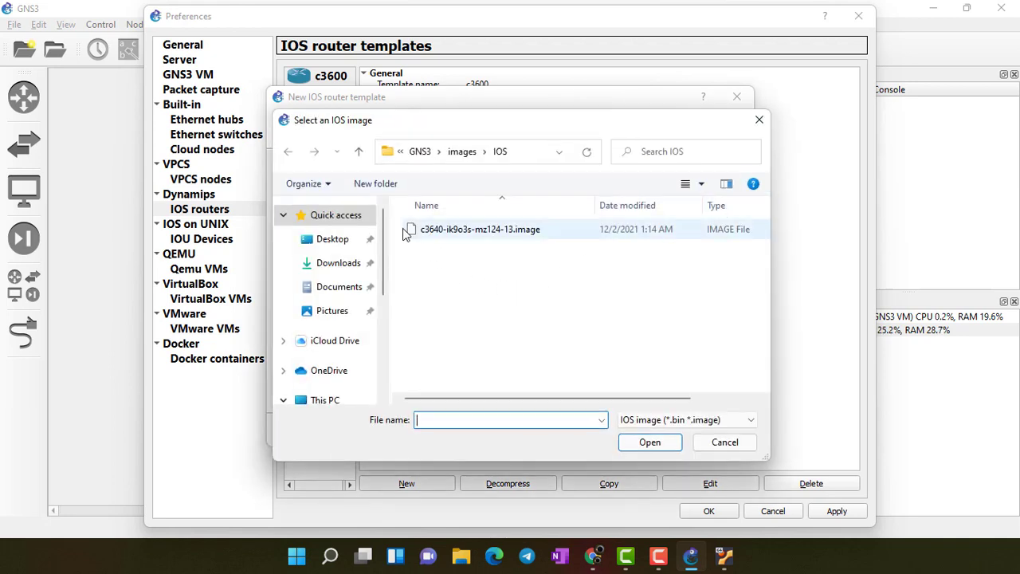
left_click(359, 151)
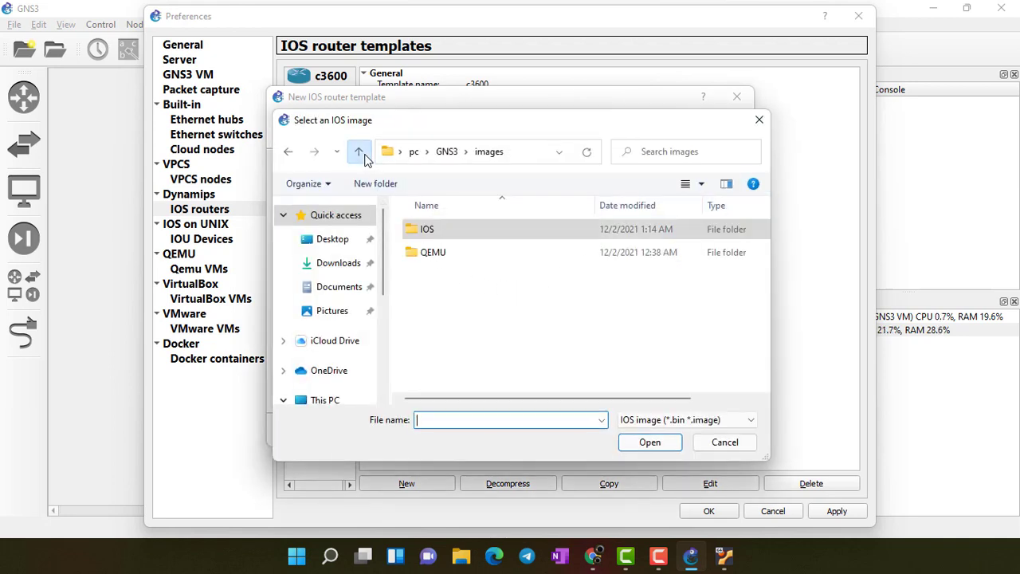
left_click(339, 272)
double_click(435, 250)
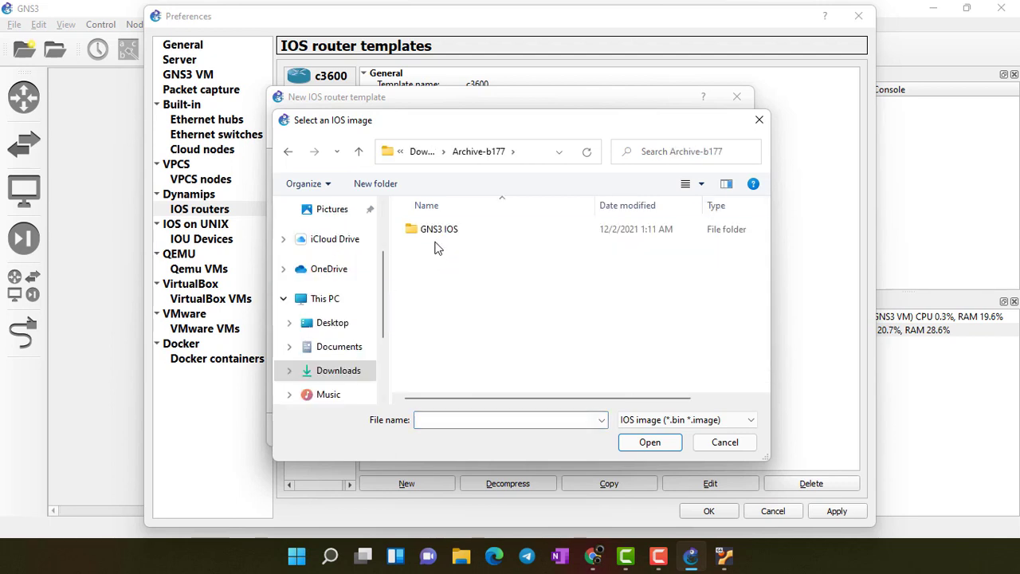
double_click(442, 232)
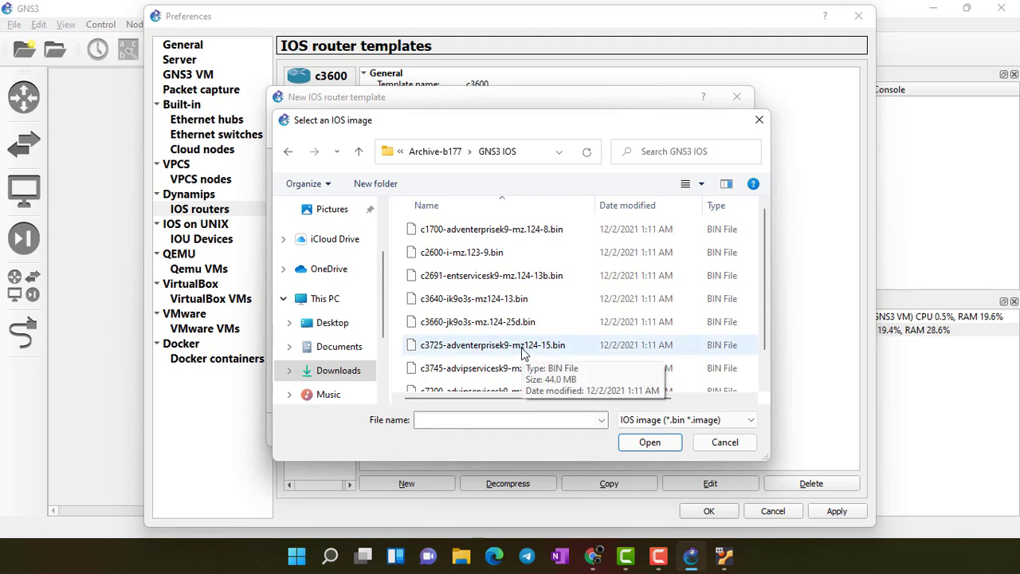
left_click(523, 350)
left_click(652, 447)
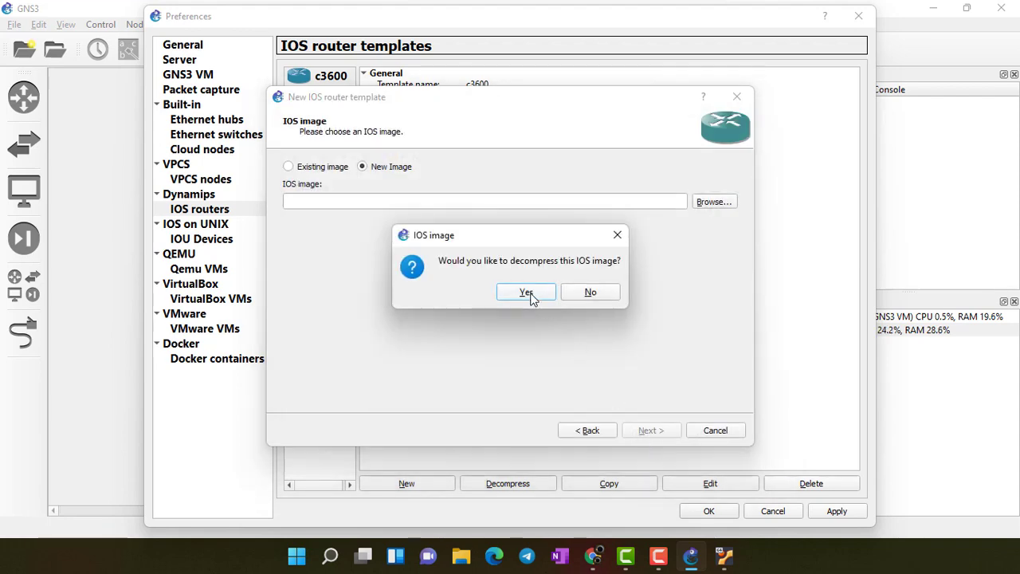
- Decompress and upload the c3725 image, reaching the name and platform page
left_click(526, 293)
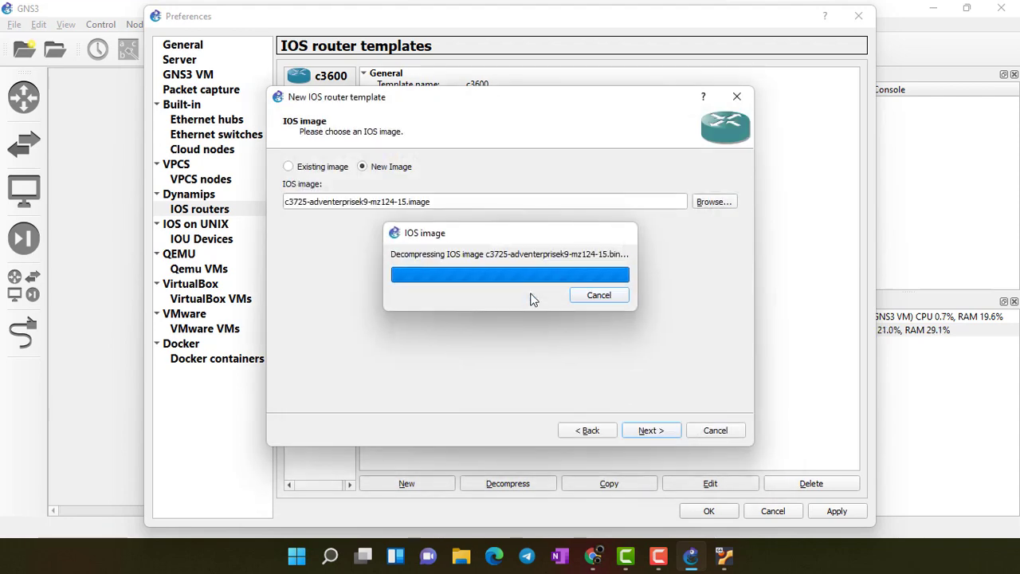
left_click(656, 432)
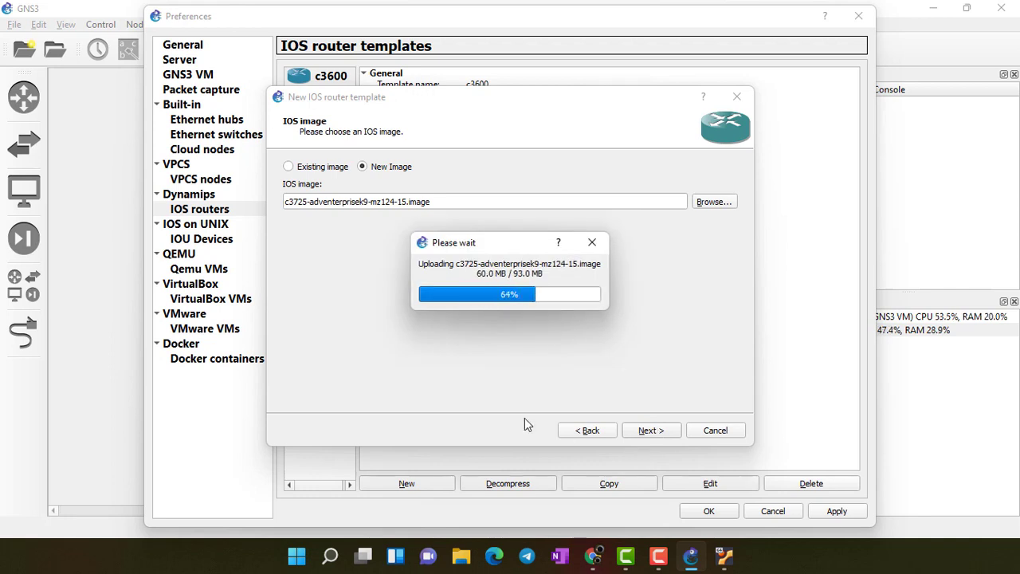
left_click(650, 432)
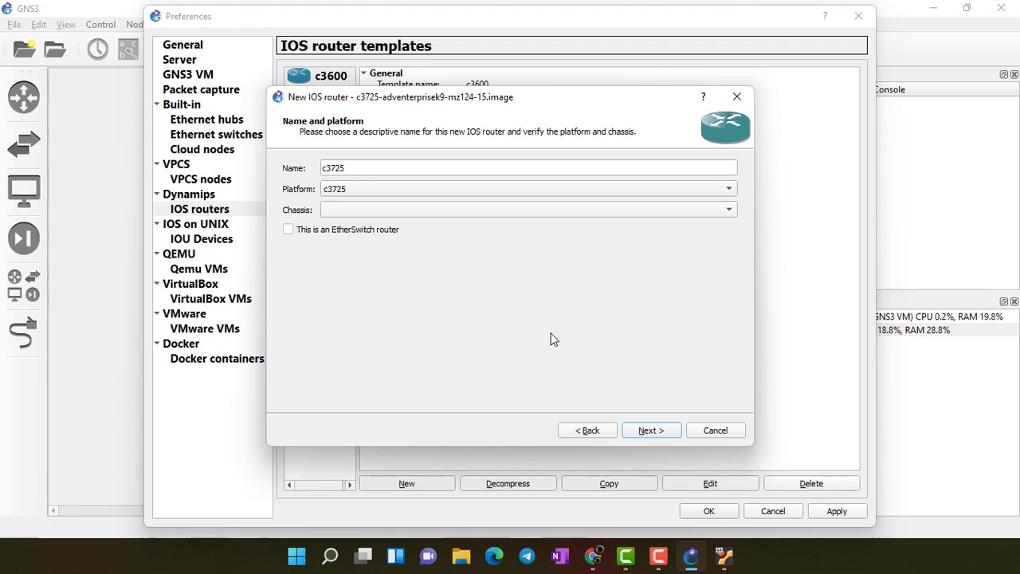
- Keep the c3725 name and platform and the default 128 MiB RAM
left_click(675, 438)
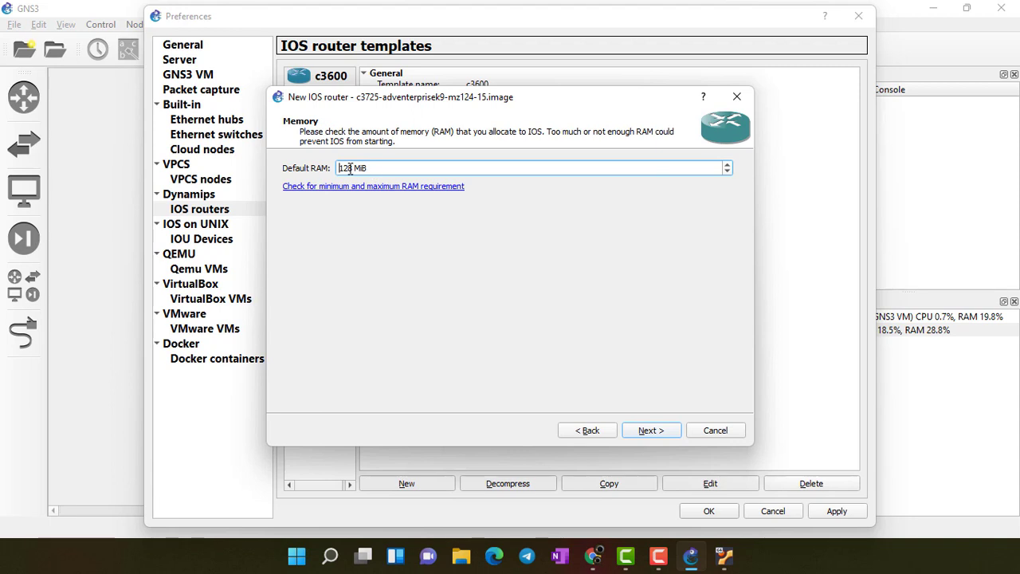
left_click(673, 433)
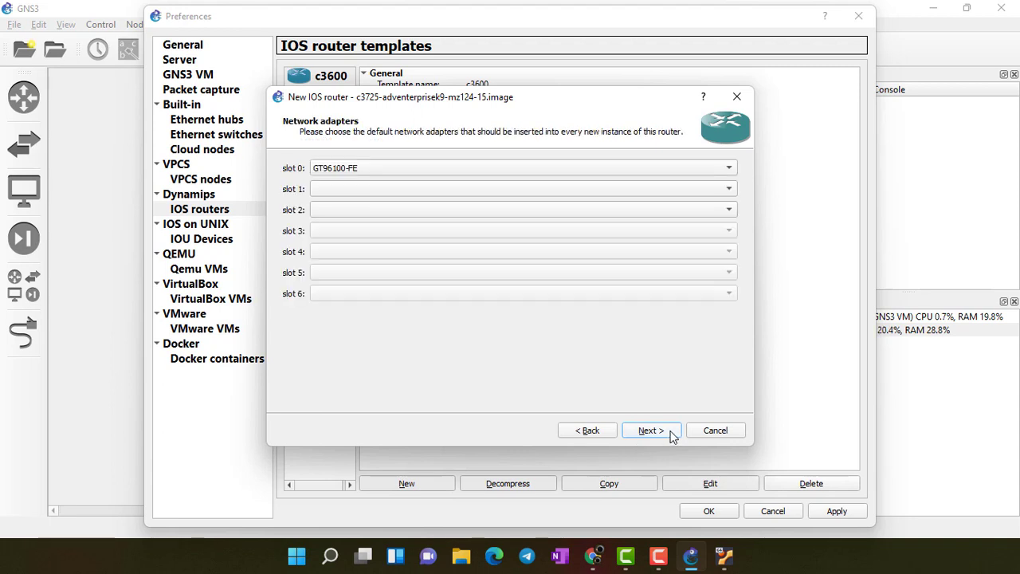
- Fit NM-4T in adapter slot 1 and NM-16ESW in slot 2
left_click(376, 192)
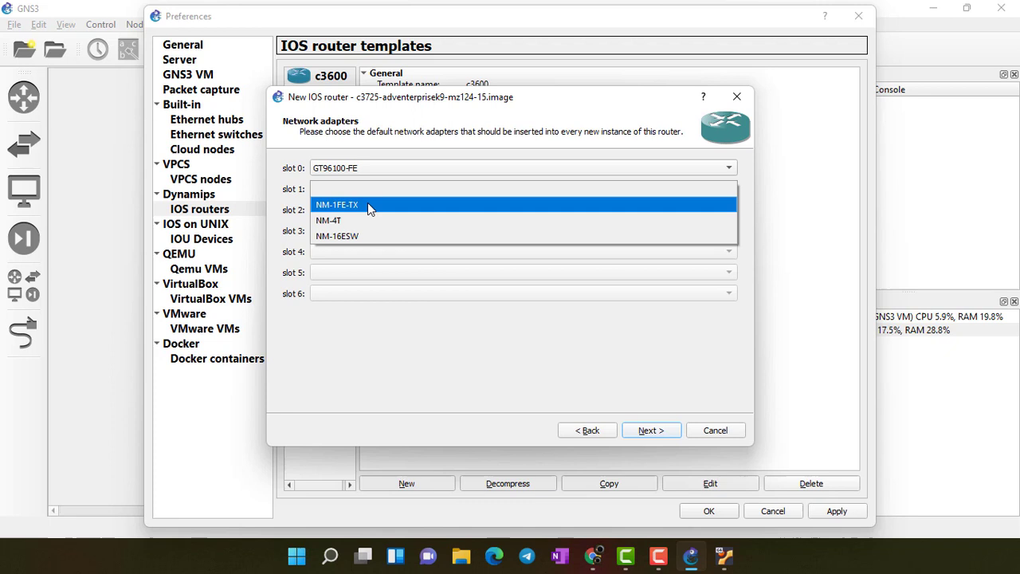
left_click(367, 220)
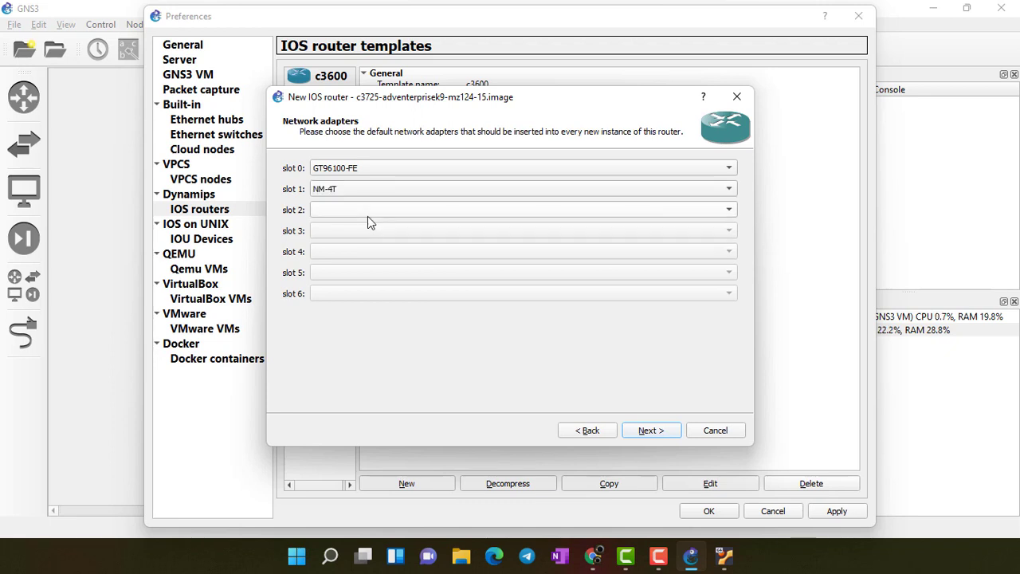
left_click(343, 208)
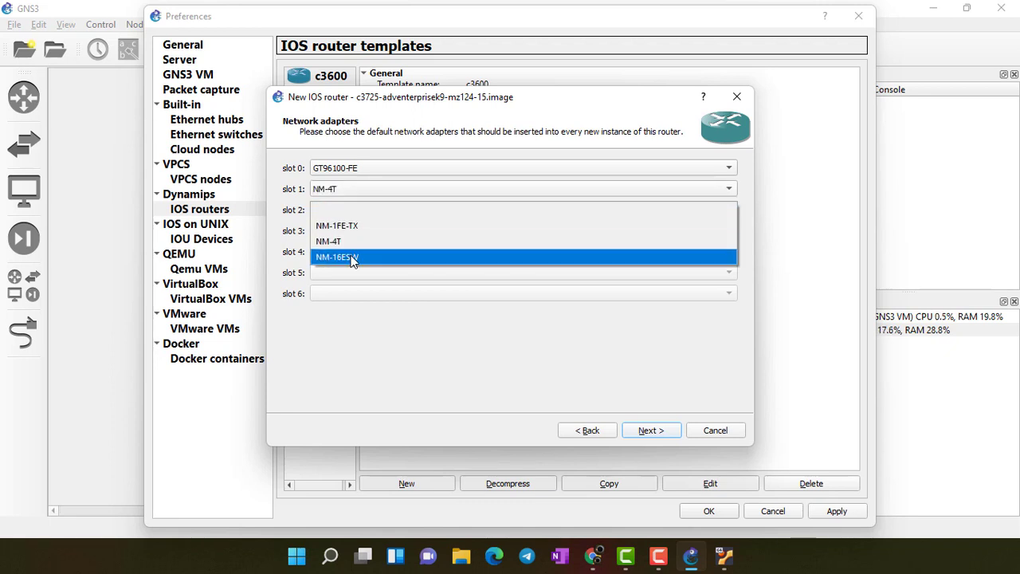
left_click(352, 187)
left_click(352, 187)
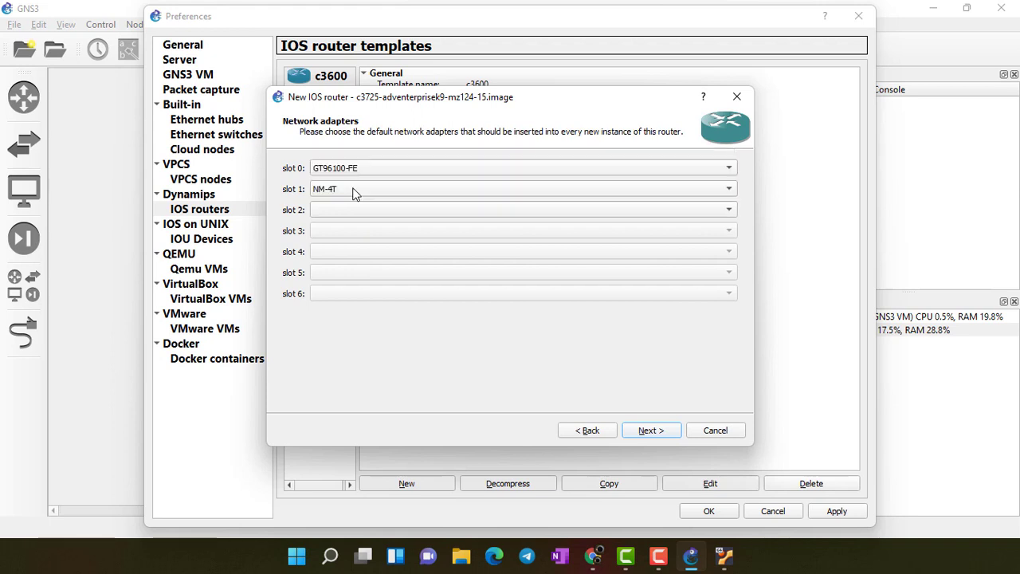
left_click(354, 211)
left_click(361, 260)
- Set WIC slot wic 0 to WIC-2T
left_click(651, 431)
left_click(663, 167)
left_click(663, 213)
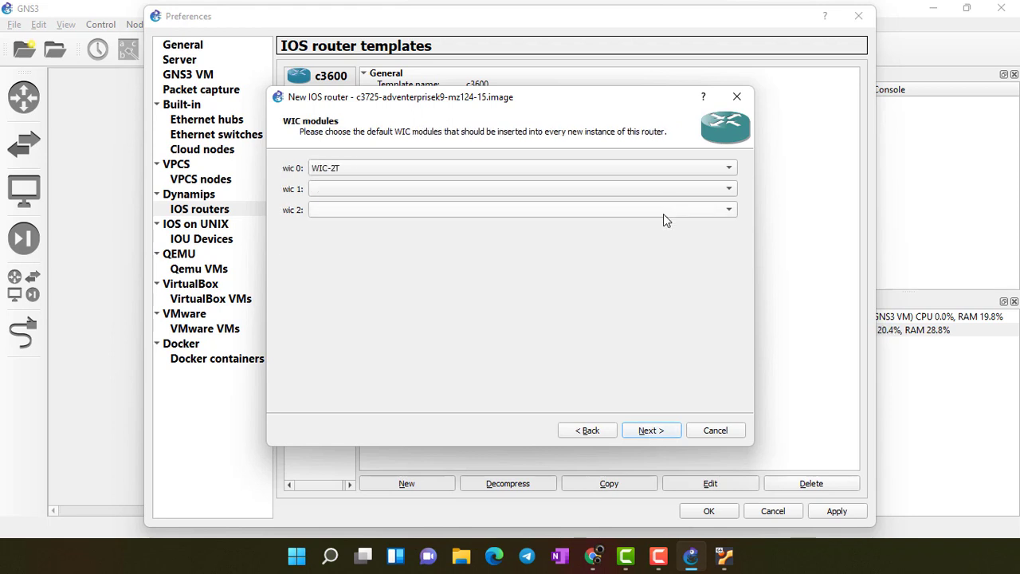
- Finish the c3725 template past the Idle-PC page and compare its details with c3600
left_click(653, 432)
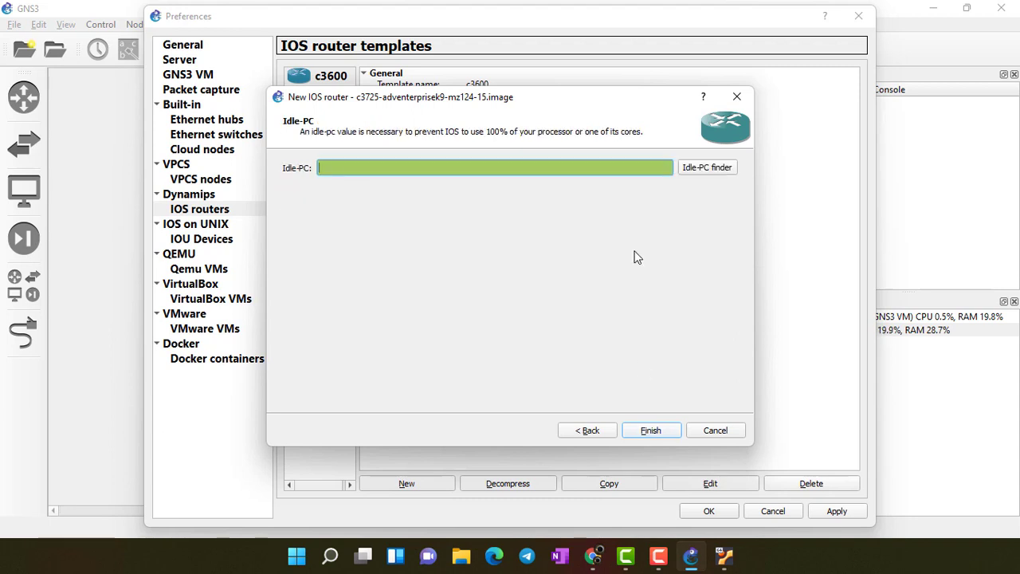
left_click(665, 433)
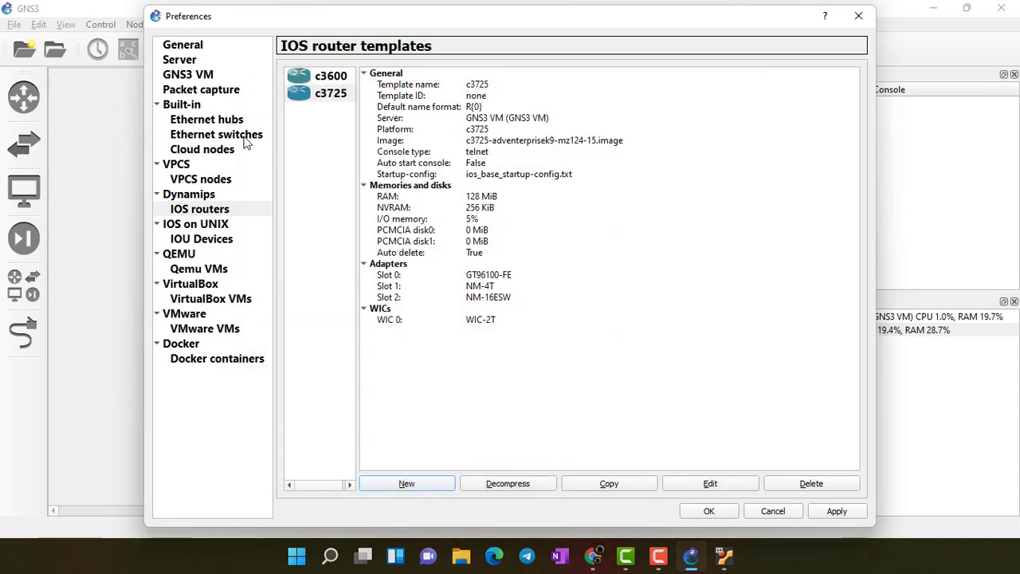
left_click(325, 97)
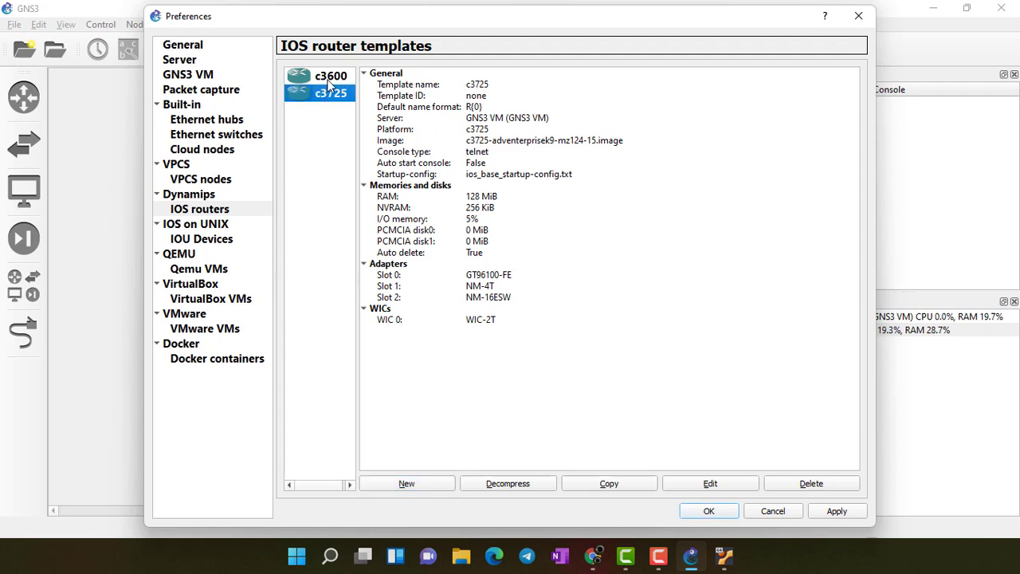
left_click(329, 80)
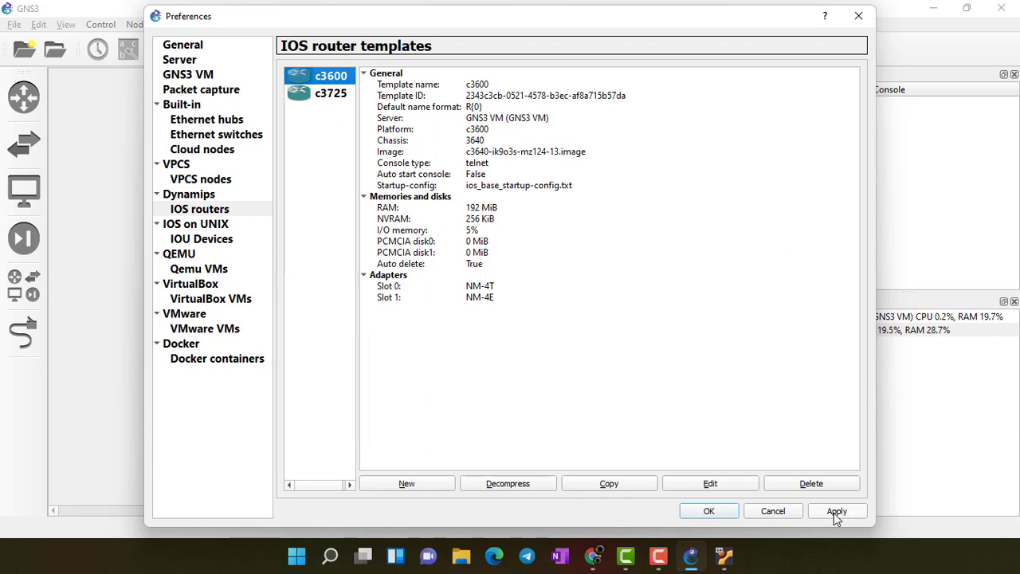
- Leave the preferences and create a new blank project named 'Redistribution'
left_click(712, 512)
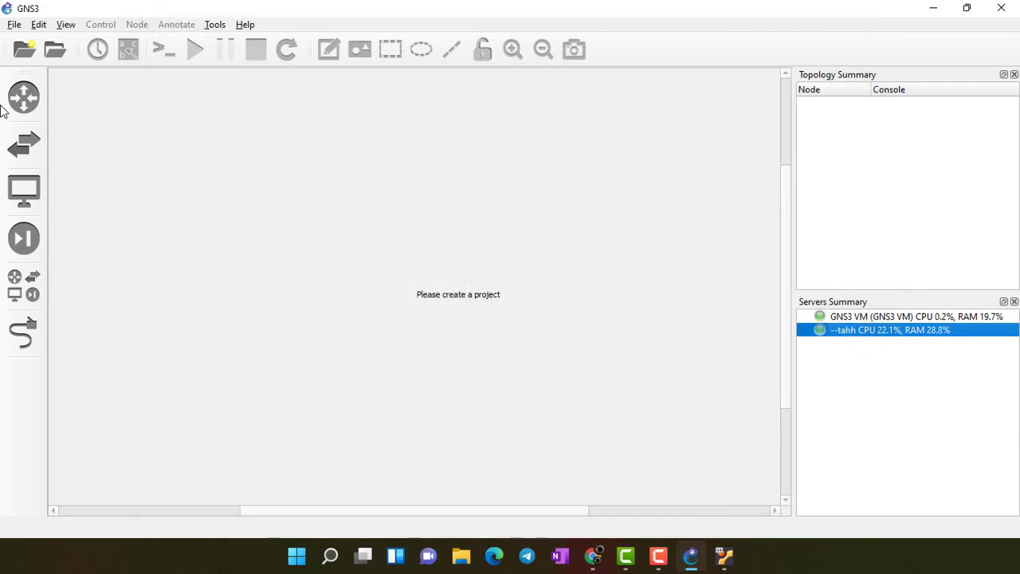
left_click(24, 49)
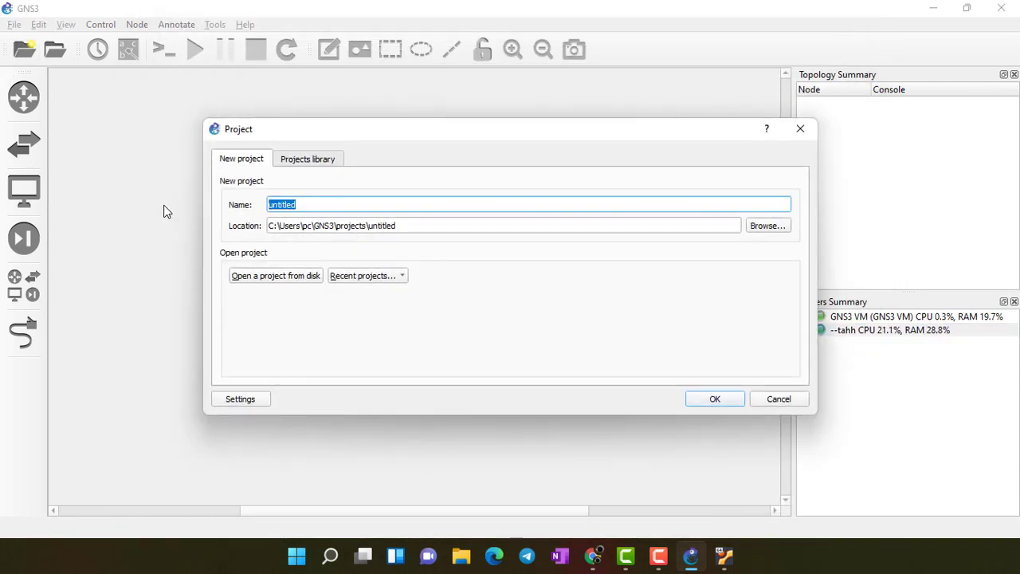
type("Redi")
type("strr")
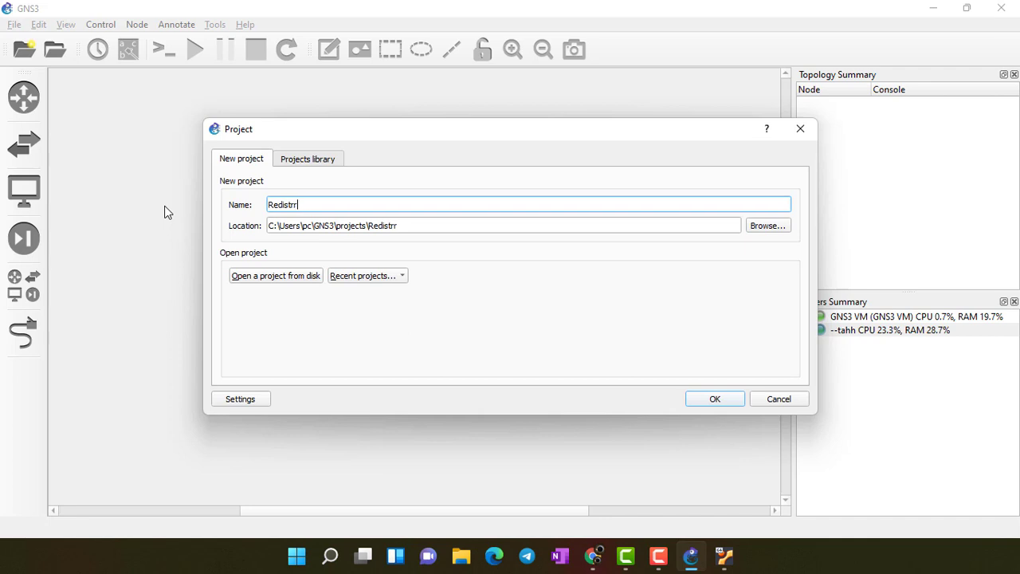
type("ibution")
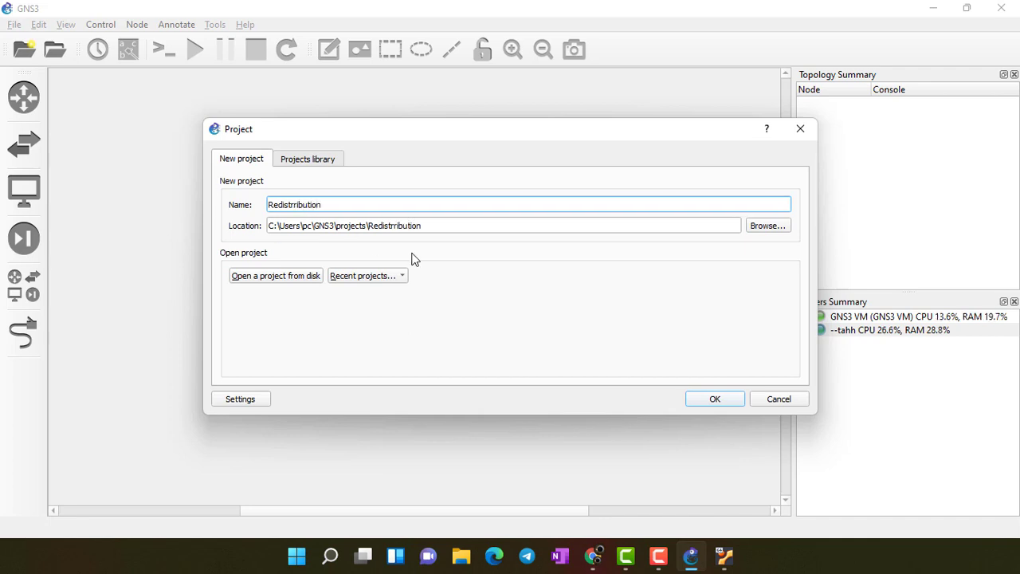
left_click(718, 400)
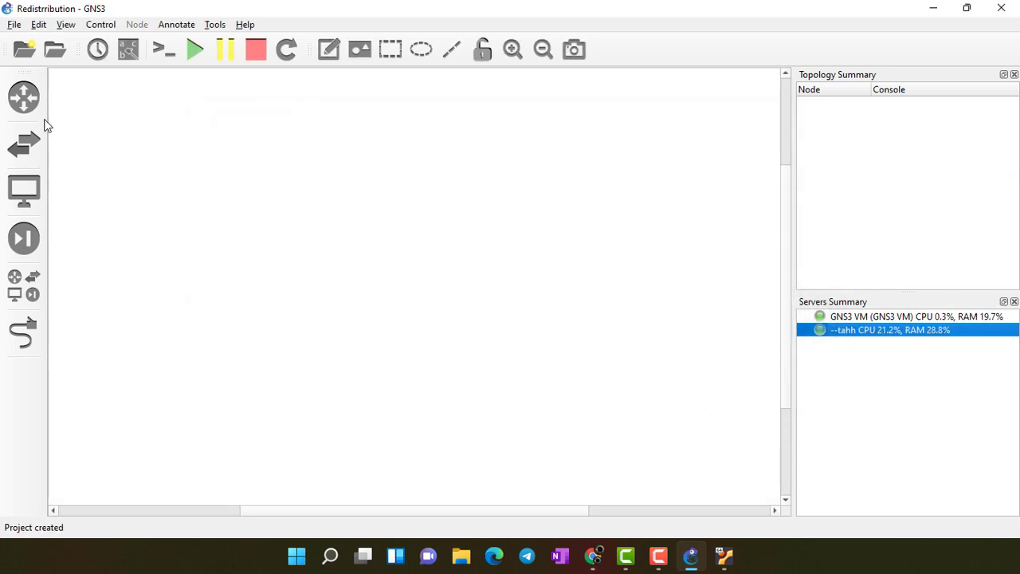
- Place three c3725 routers R1, R2, R3 in a triangle, R2 above between R1 and R3
left_click(24, 97)
left_click(84, 140)
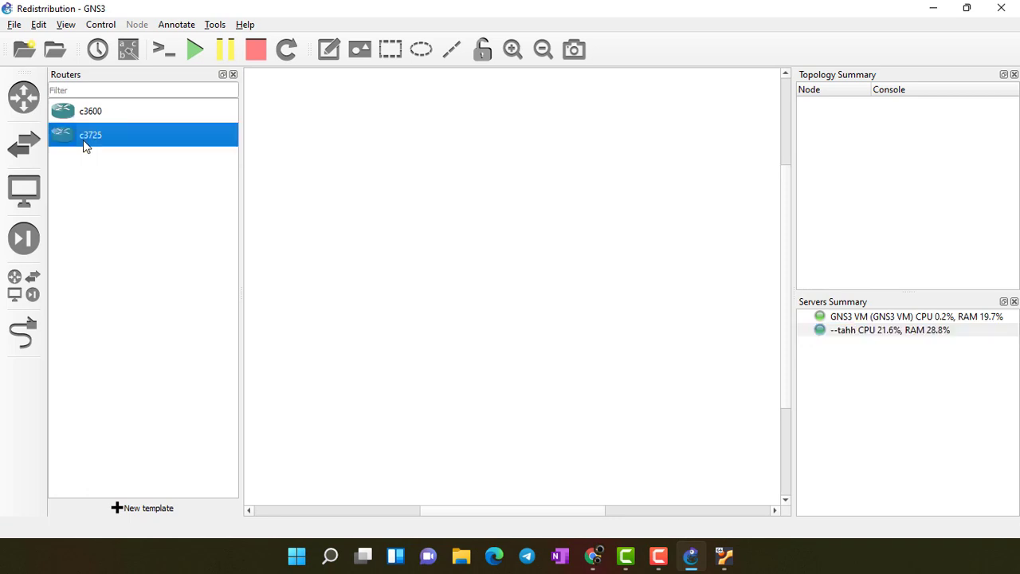
left_click_drag(87, 145, 196, 180)
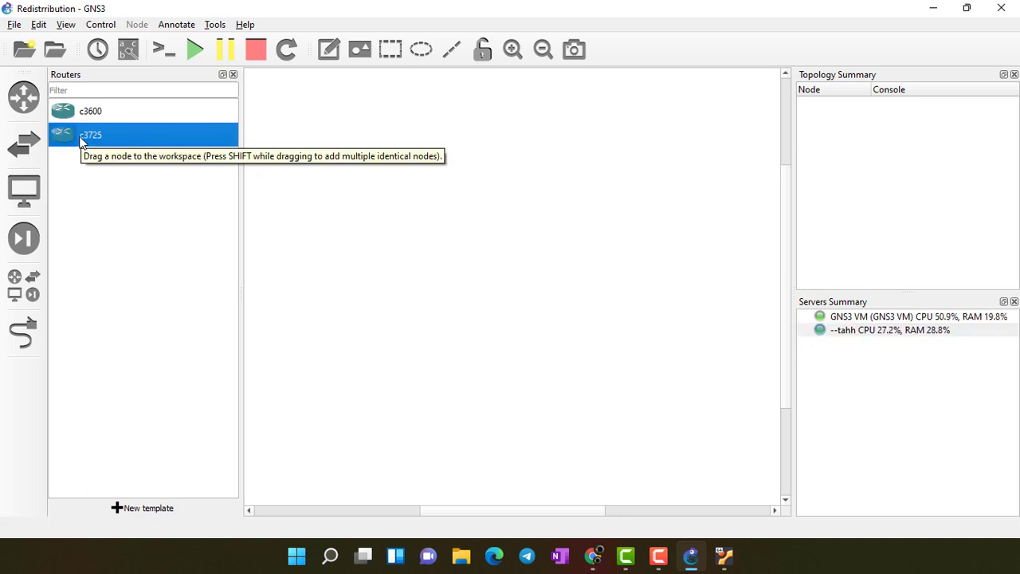
left_click_drag(82, 140, 457, 254)
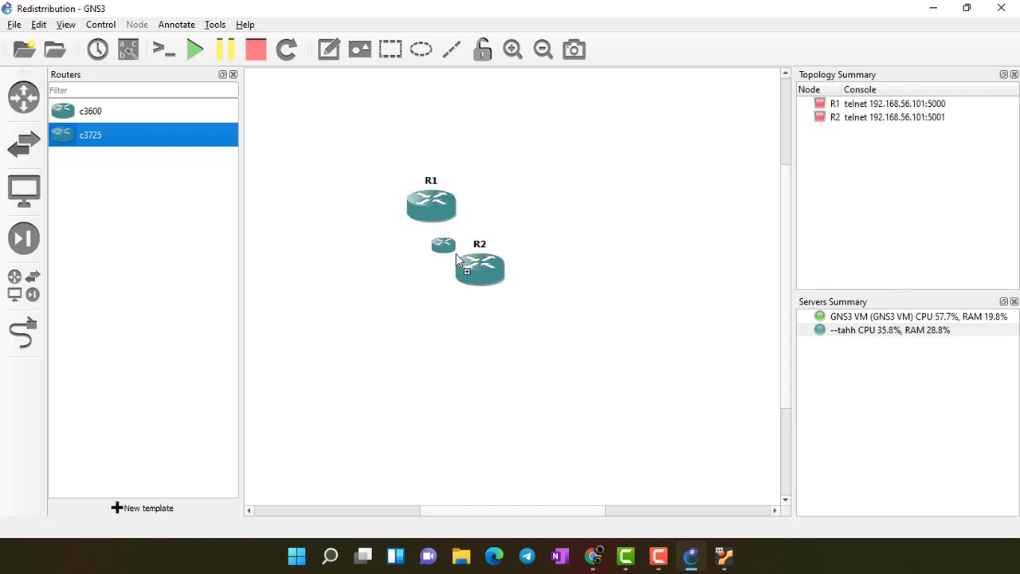
left_click_drag(444, 210, 352, 273)
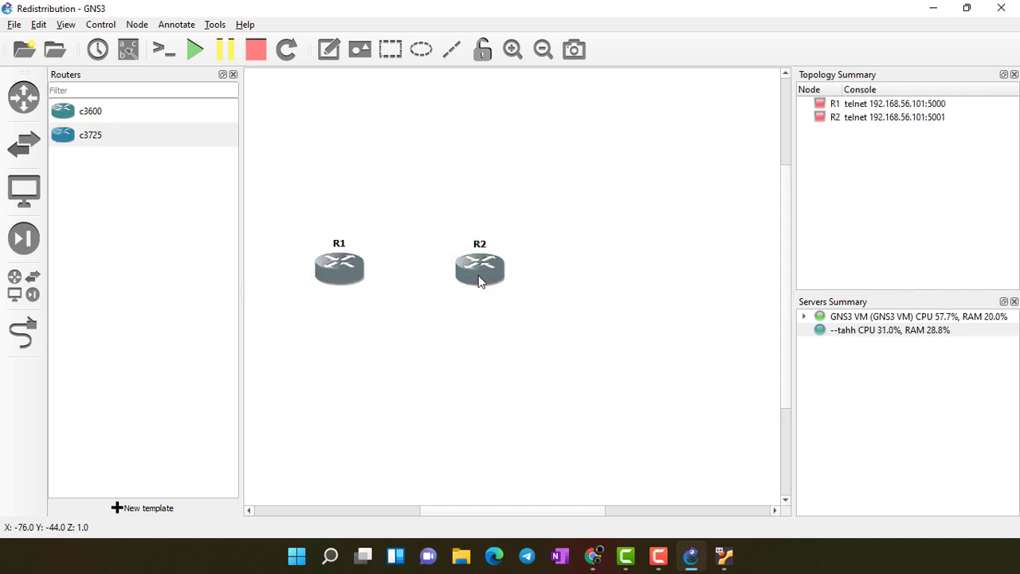
left_click_drag(481, 281, 424, 157)
left_click_drag(77, 140, 551, 287)
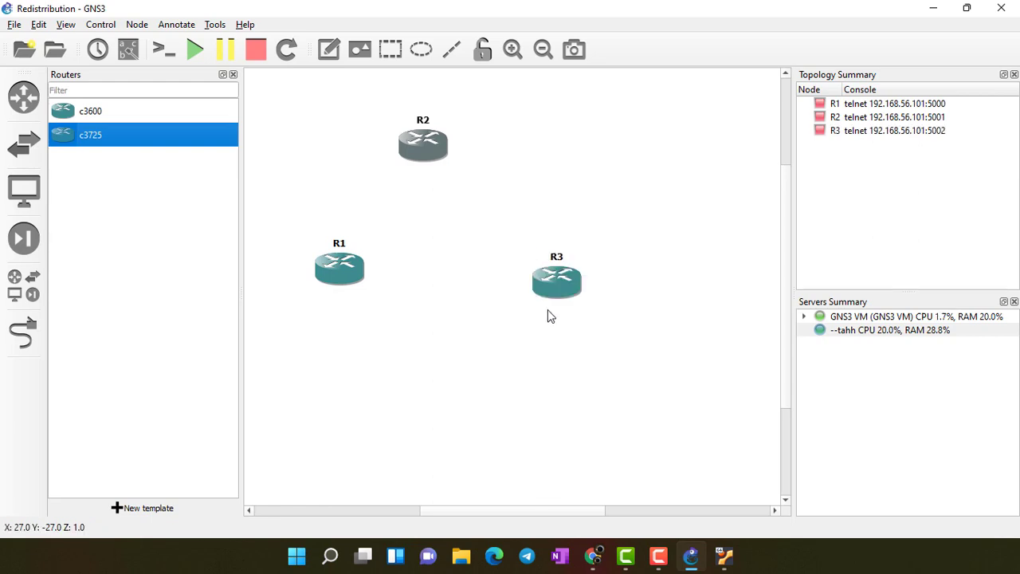
- Link R1 Serial0/0 to R2 Serial0/0
left_click(23, 339)
left_click(341, 270)
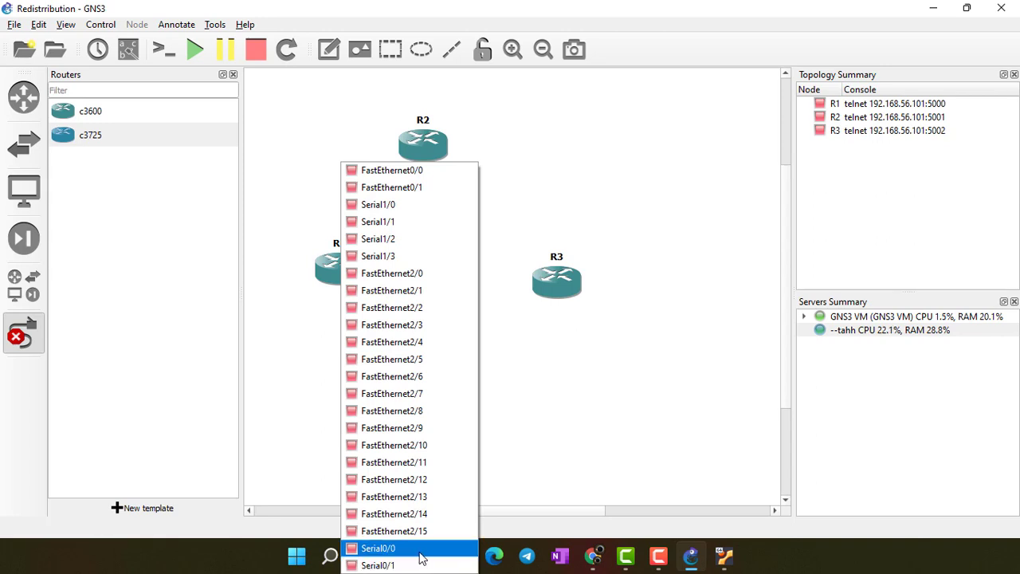
left_click(420, 550)
left_click(422, 142)
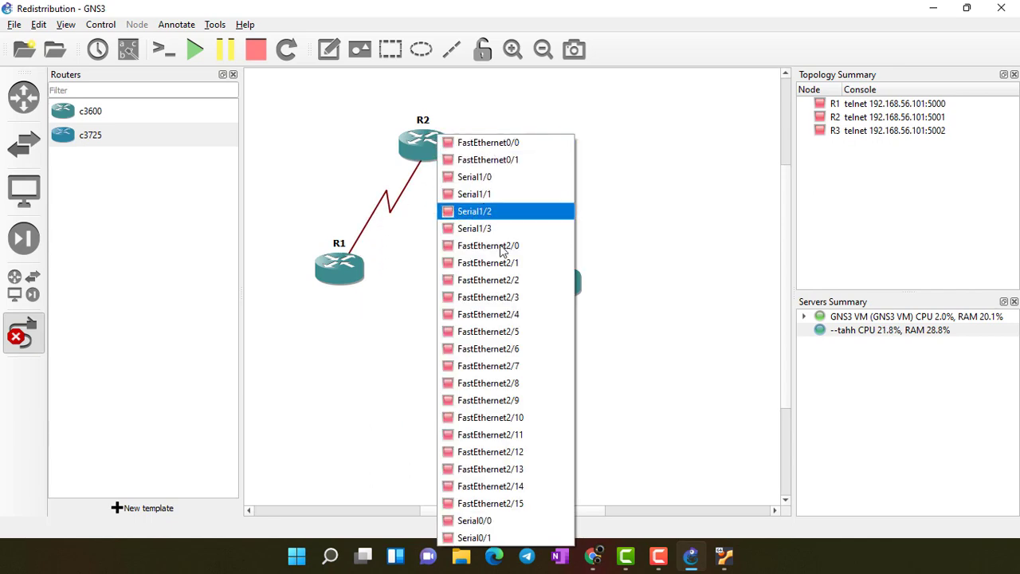
left_click(516, 522)
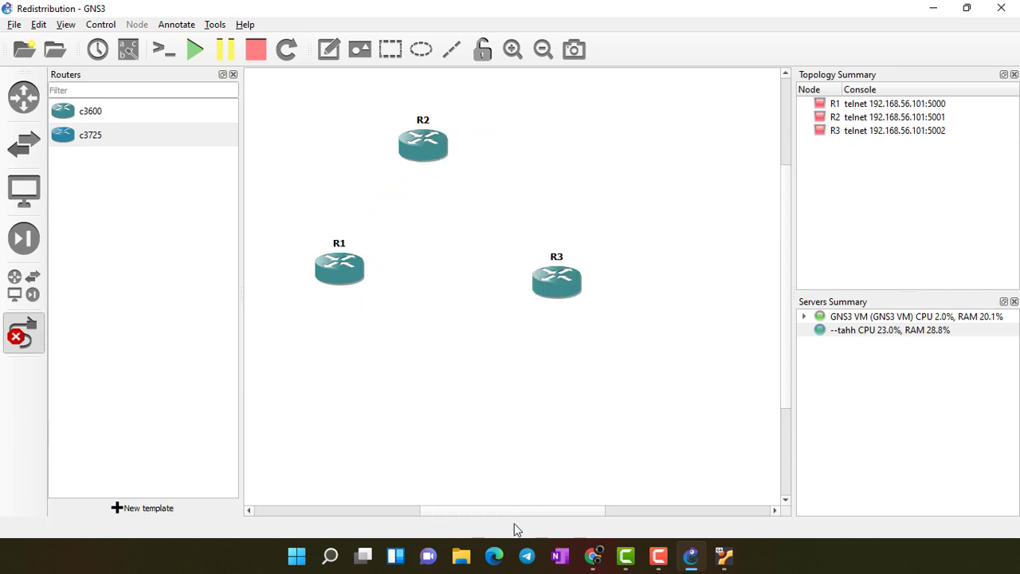
- Link R2 Serial0/1 to R3 Serial0/1, then stop adding links and nudge R1 slightly
left_click(437, 159)
left_click(481, 554)
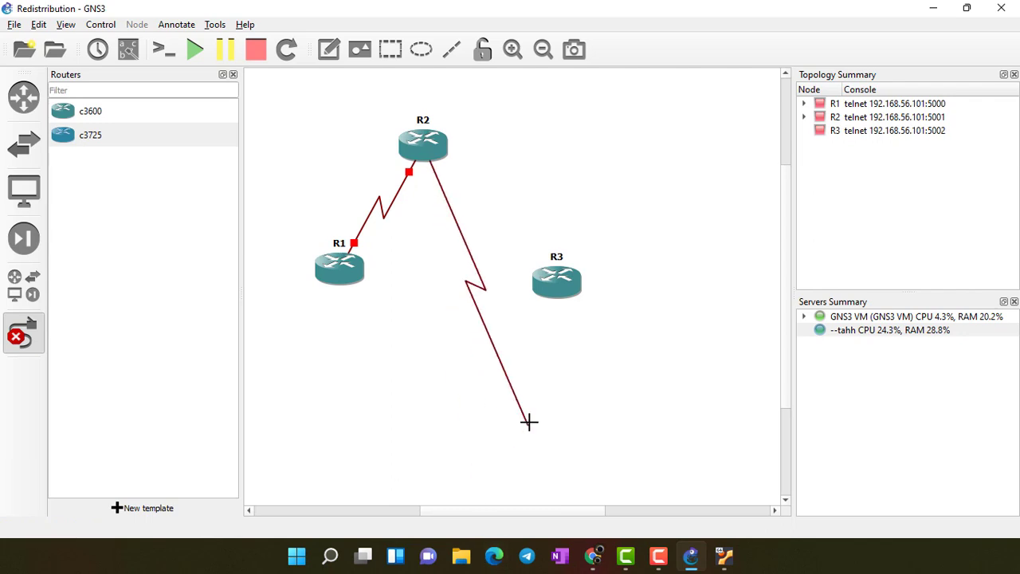
left_click(562, 293)
left_click(612, 405)
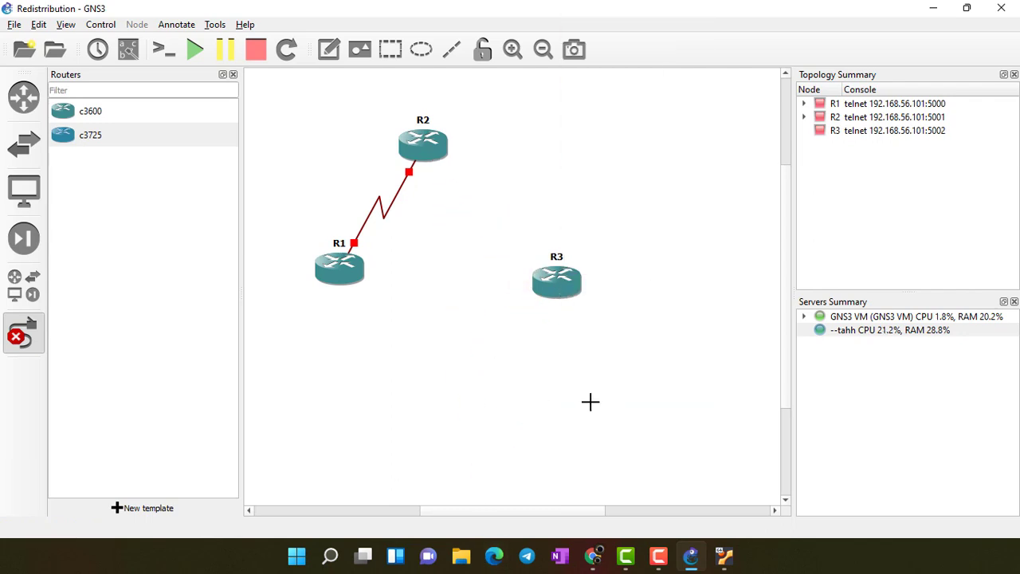
key("Escape")
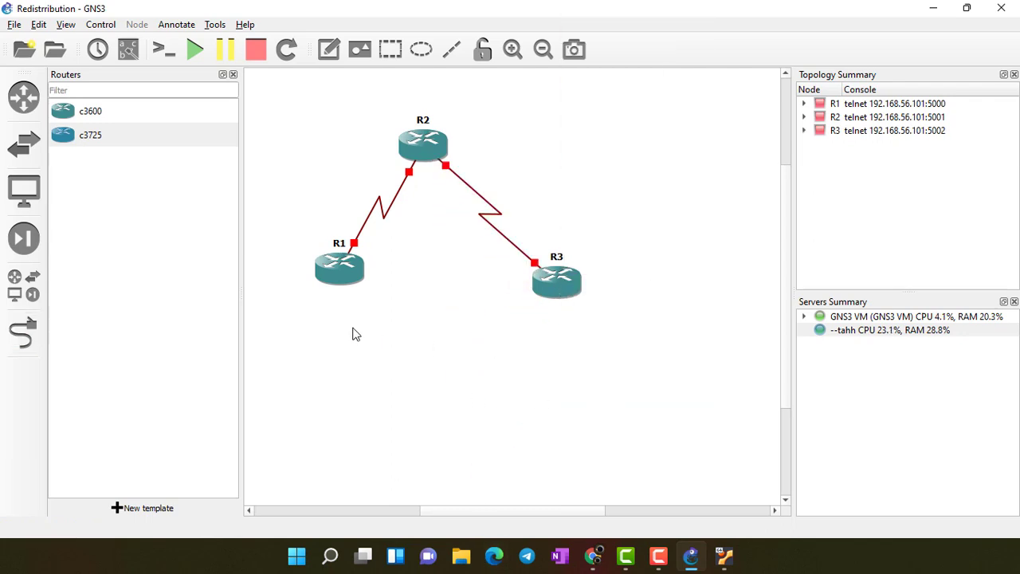
left_click_drag(343, 272, 334, 279)
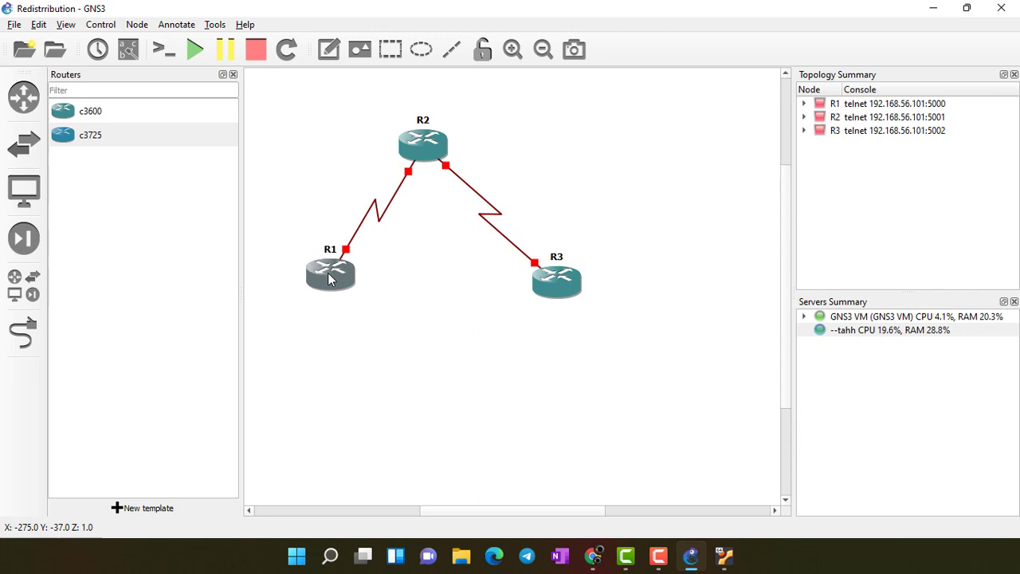
- Close the Routers dock and start all devices in the project, confirming the prompt
left_click(233, 75)
left_click(195, 52)
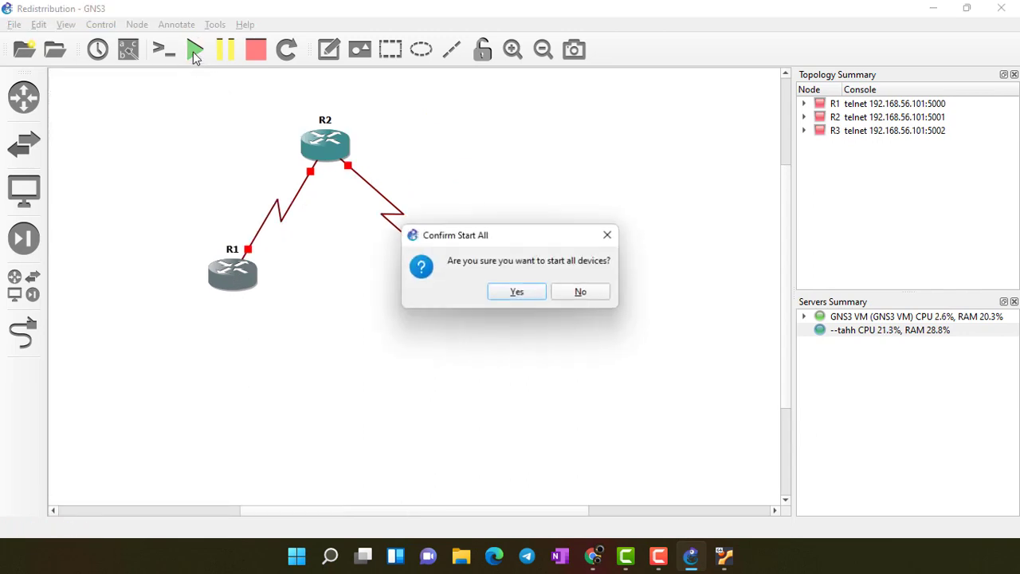
left_click(521, 295)
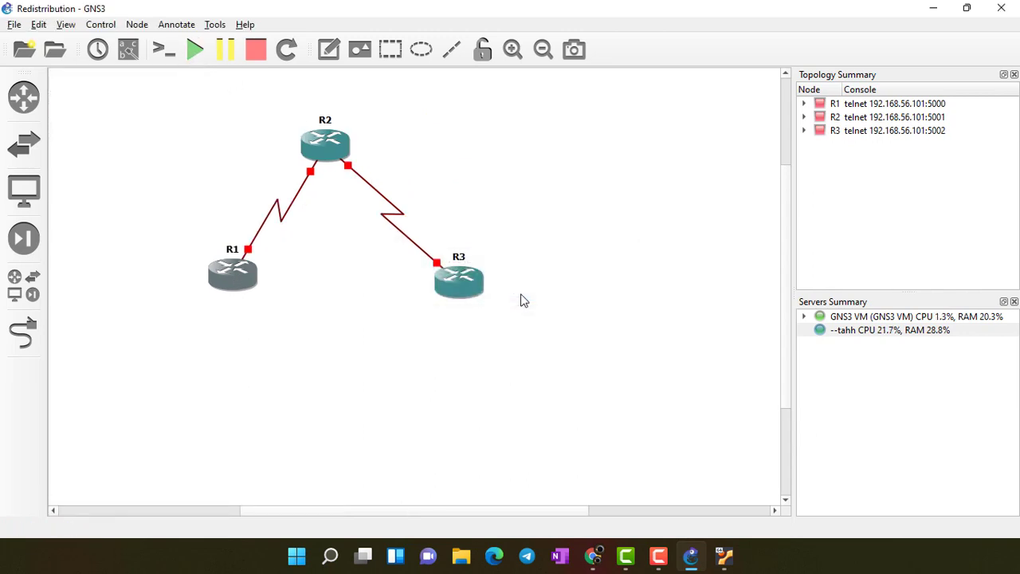
- Shift R3 slightly up-left and open consoles to all three routers
left_click_drag(457, 284, 437, 267)
left_click(510, 333)
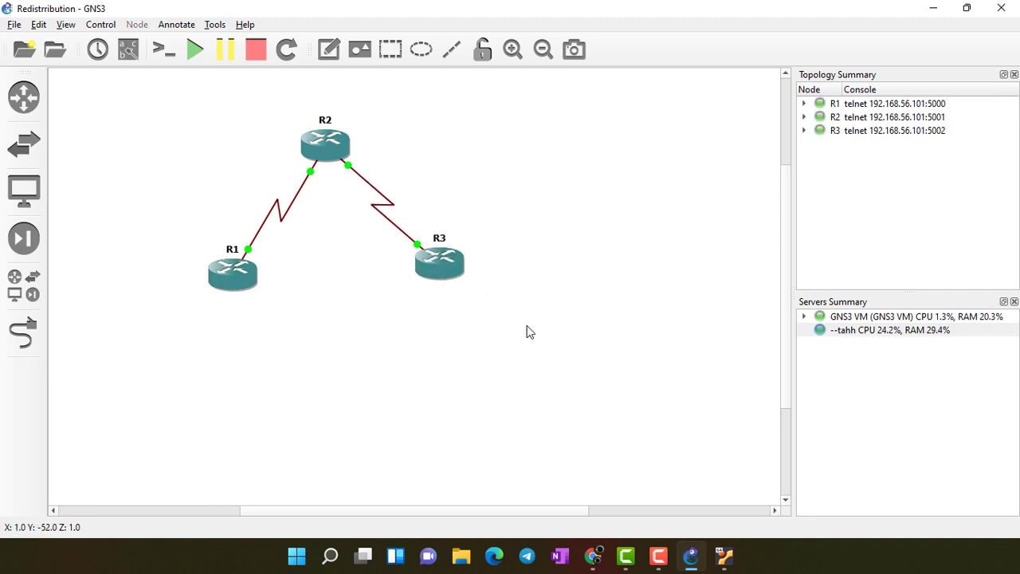
left_click(853, 132)
left_click(857, 118)
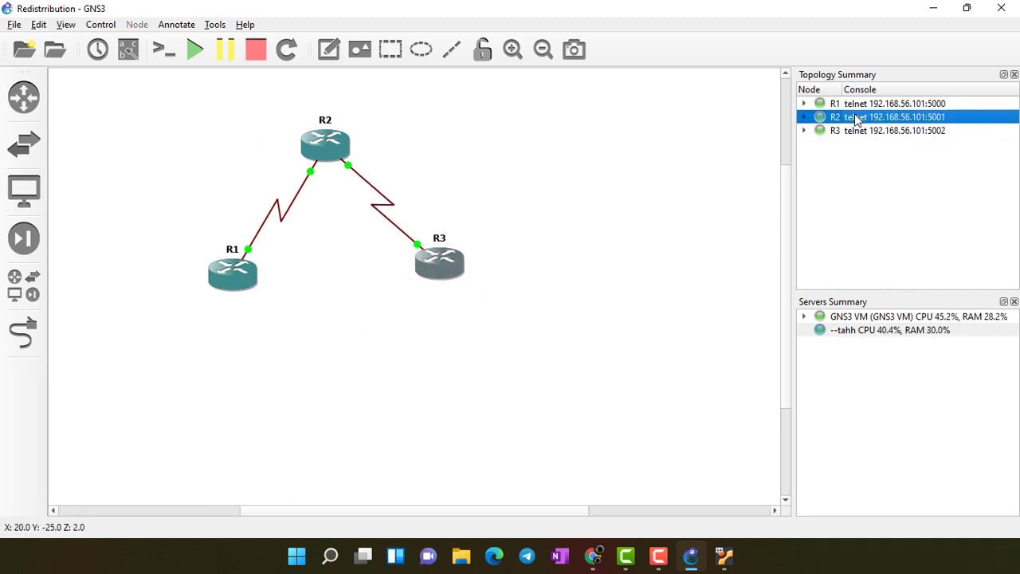
left_click(405, 326)
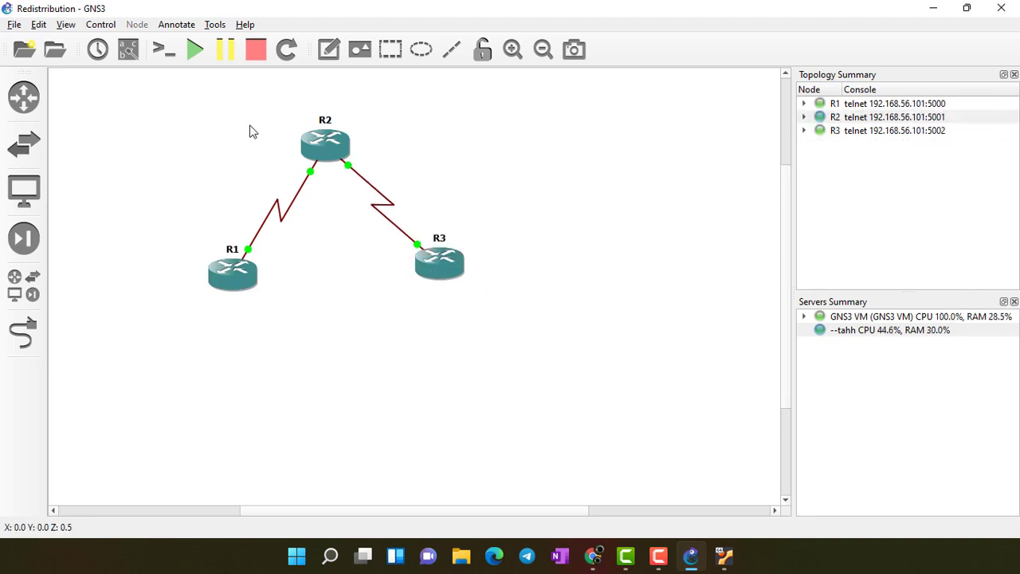
left_click(163, 50)
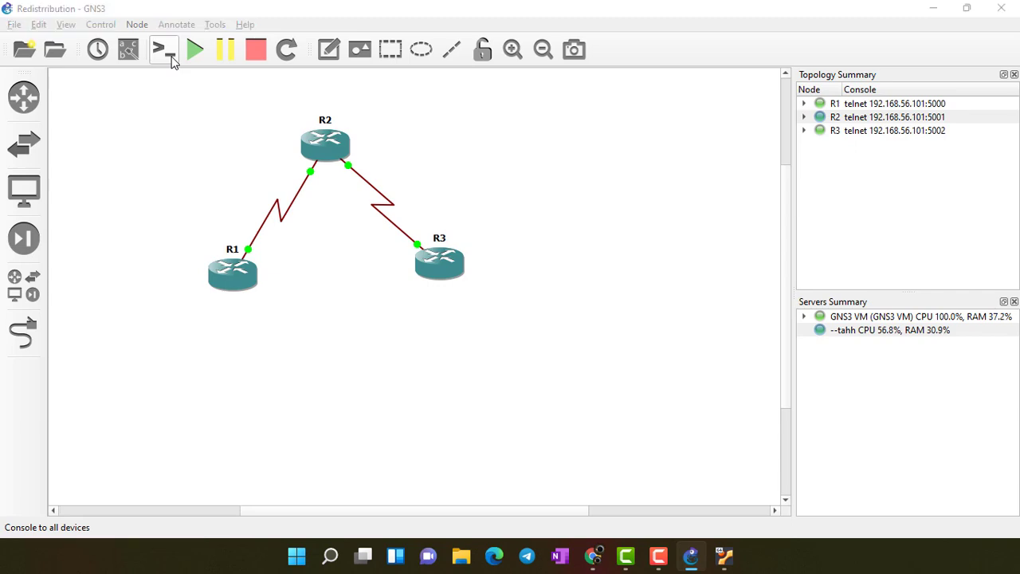